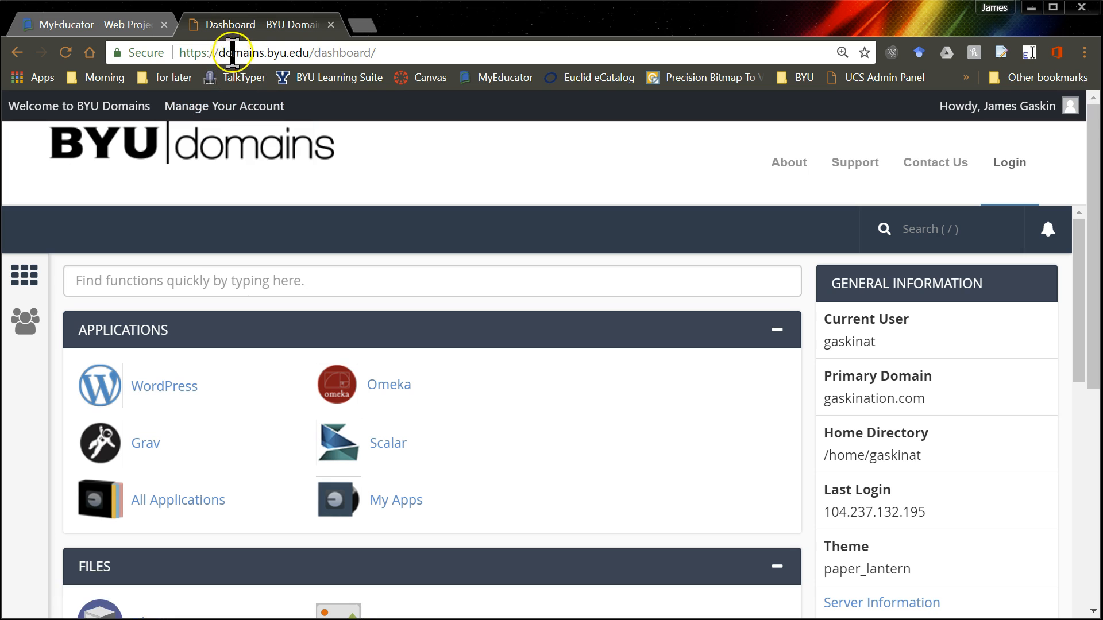
# Open the gaskination.com/ticker page in a new browser tab
pyautogui.moveTo(221, 51); pyautogui.dragTo(266, 50)
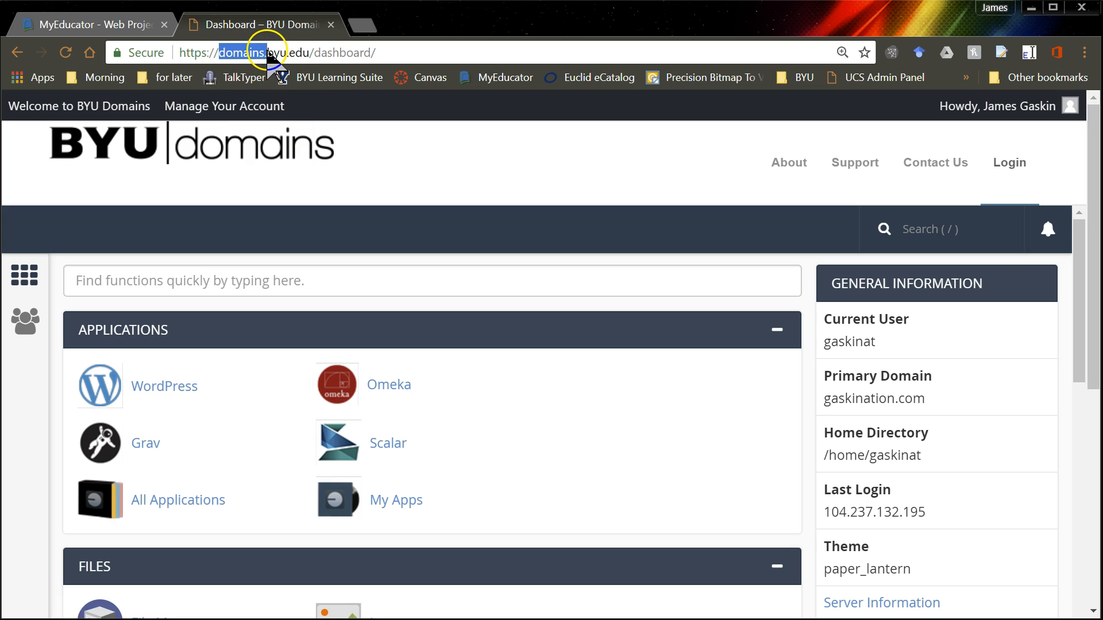
pyautogui.click(363, 25)
pyautogui.write('gas')
pyautogui.press('Return')
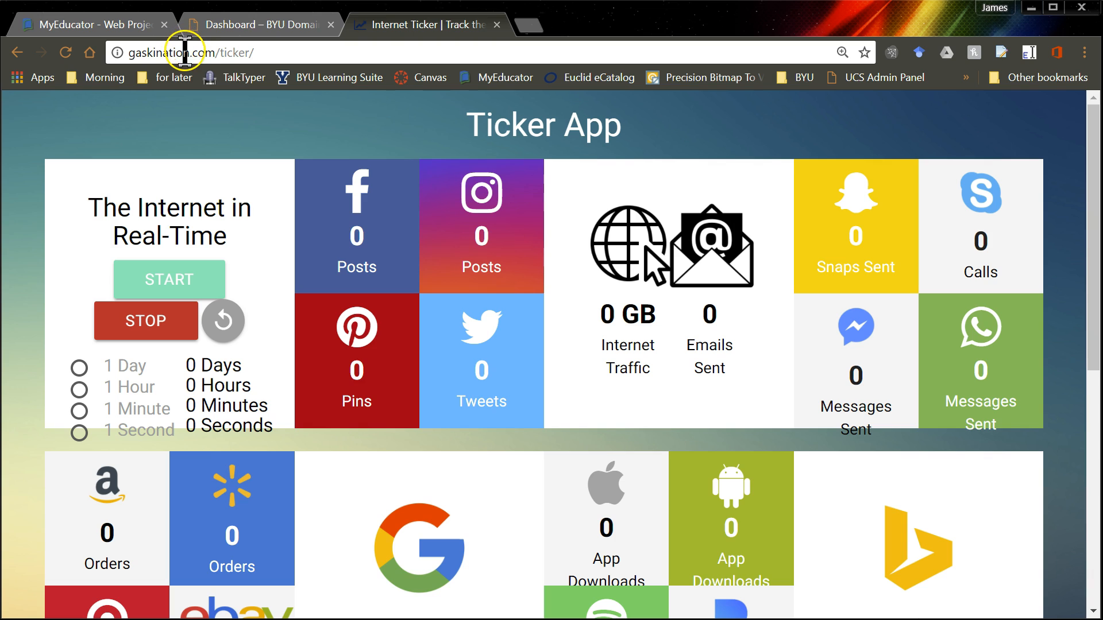
# Remove the ticker path from the address and load the gaskination.com home page
pyautogui.moveTo(190, 53); pyautogui.dragTo(128, 53)
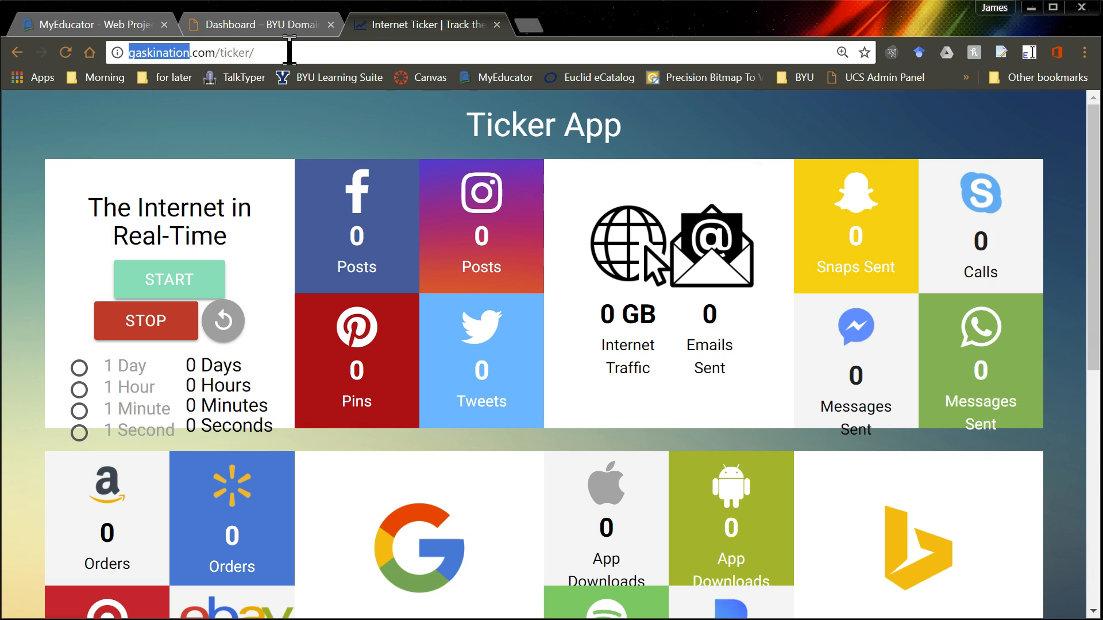
pyautogui.moveTo(289, 51); pyautogui.dragTo(221, 52)
pyautogui.press('BackSpace')
pyautogui.press('Return')
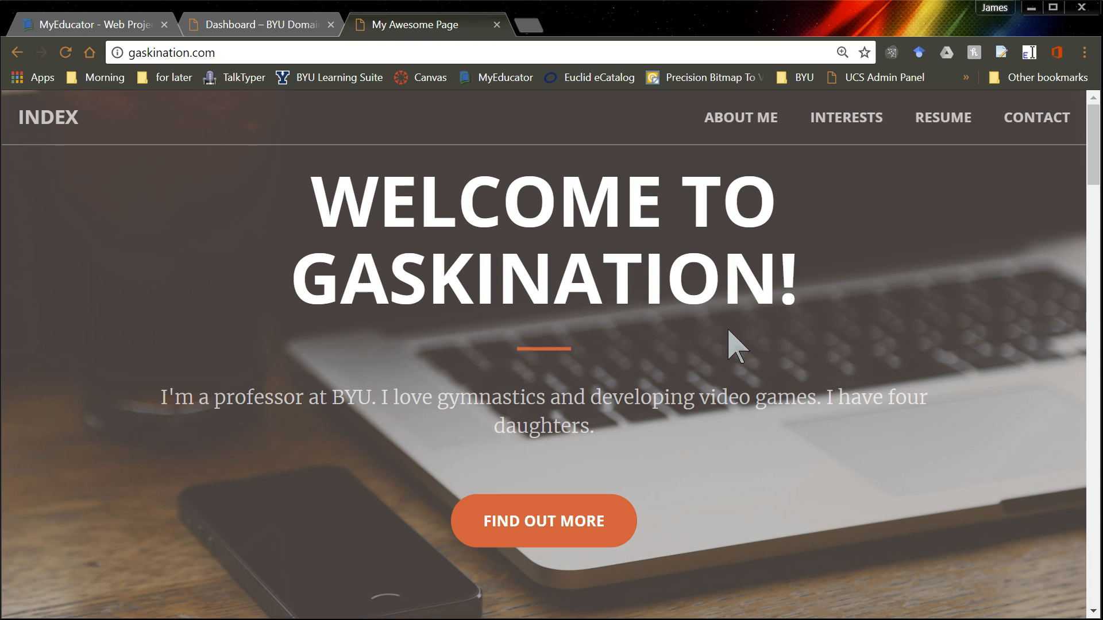
pyautogui.click(702, 321)
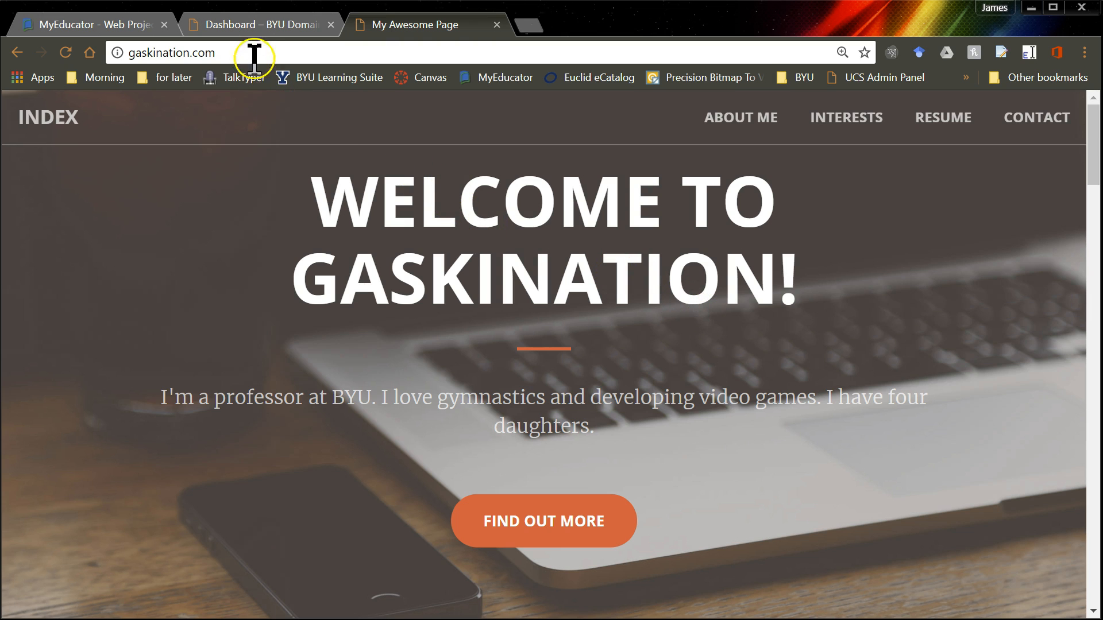
# Return to the BYU Domains dashboard, search the page for "subdom", and open the Subdomains tool
pyautogui.click(265, 26)
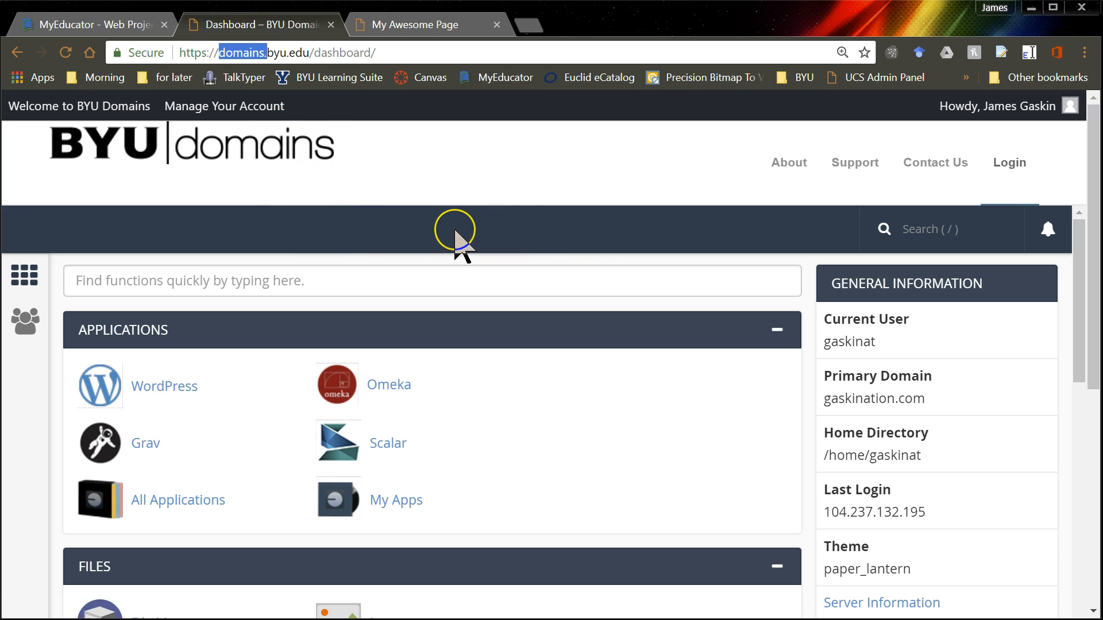
pyautogui.hotkey('ctrl', 'f')
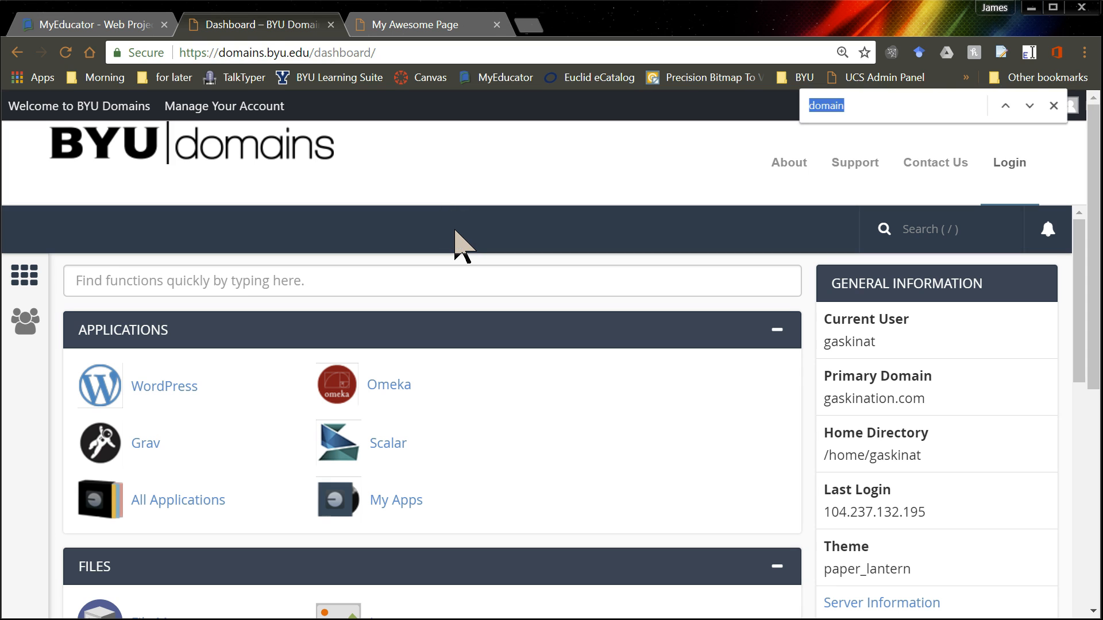
pyautogui.write('su')
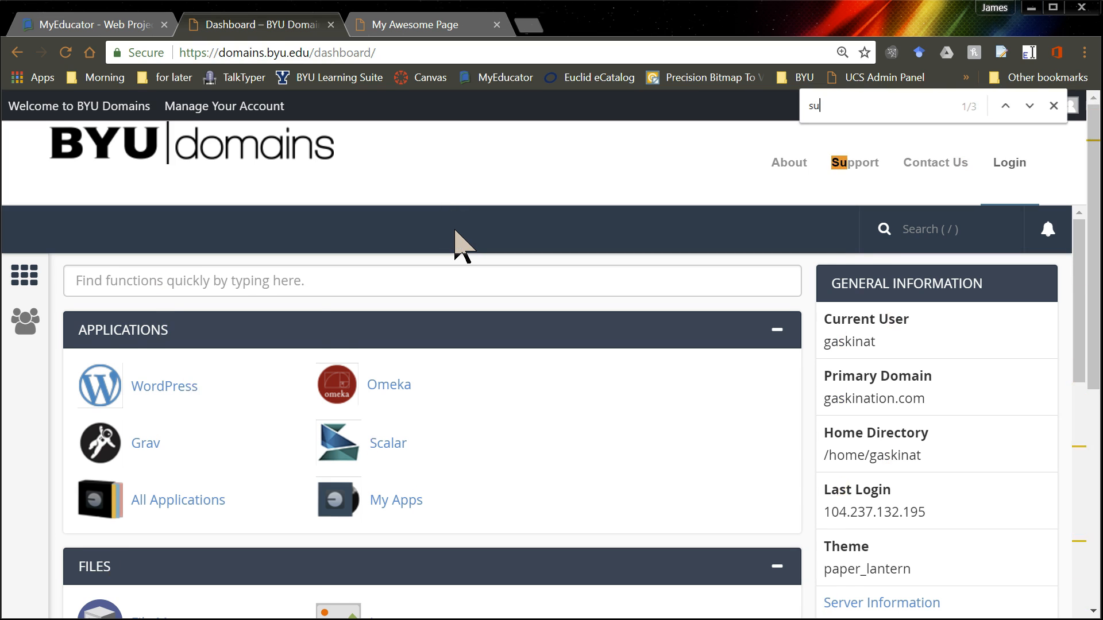
pyautogui.write('bdom')
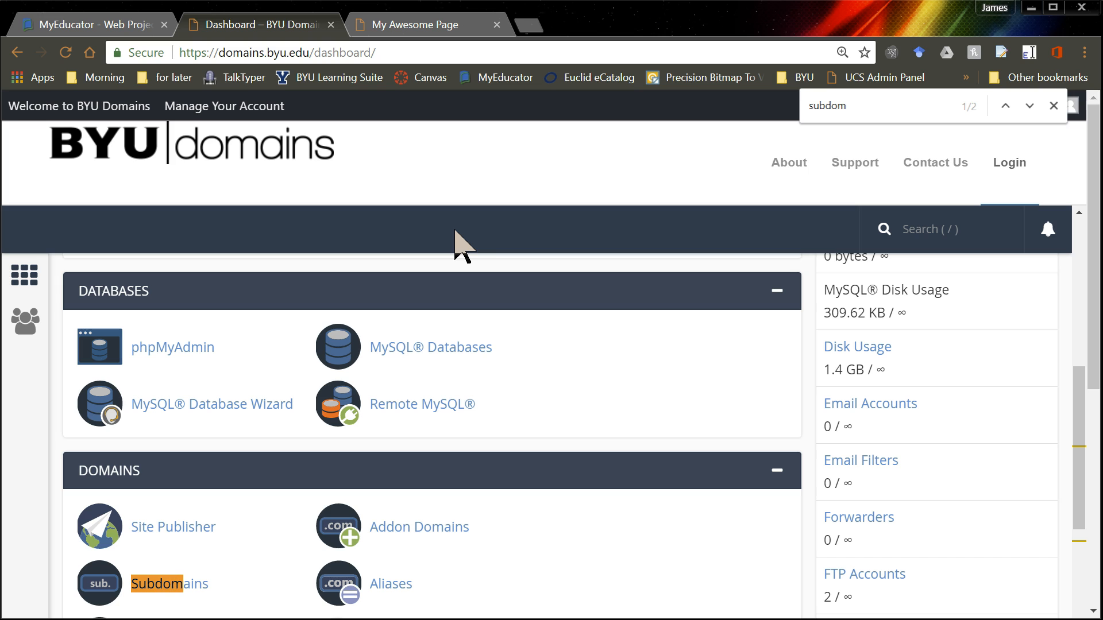
pyautogui.click(180, 586)
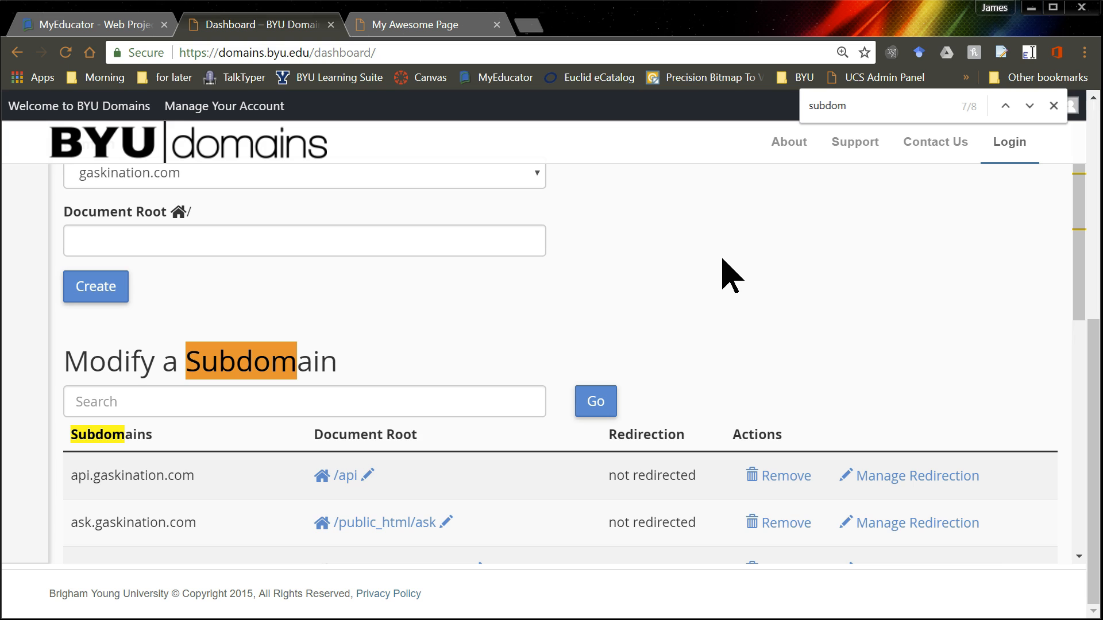
# Create the subdomain myisproject on gaskination.com with the document root myisproject.gaskination.com
pyautogui.click(708, 282)
pyautogui.scroll(1, 642, 317)
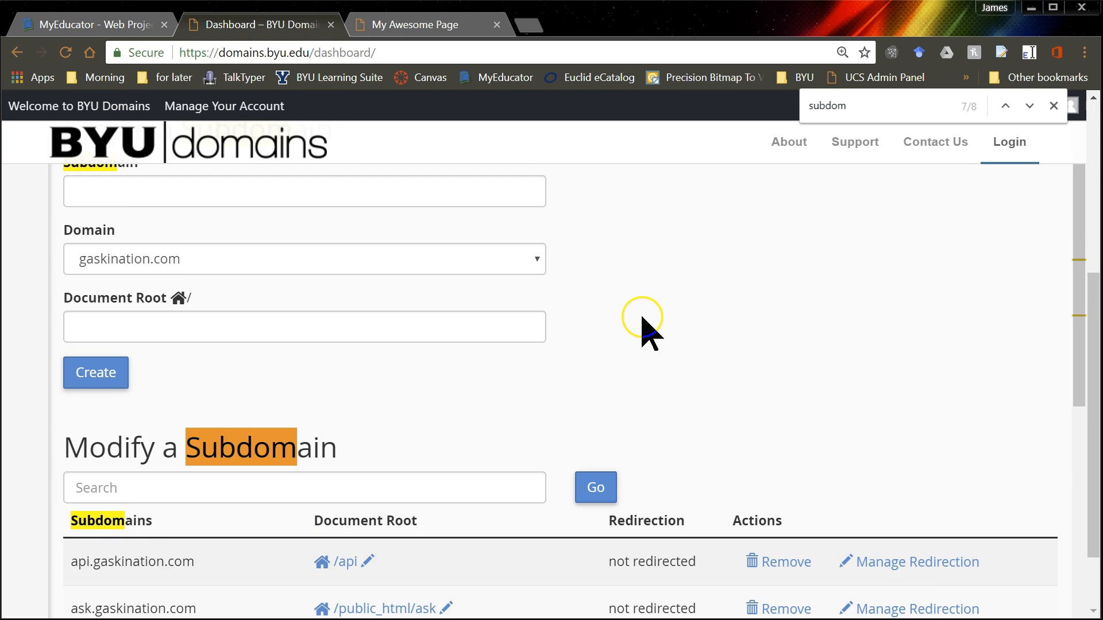
pyautogui.scroll(1, 642, 318)
pyautogui.click(315, 288)
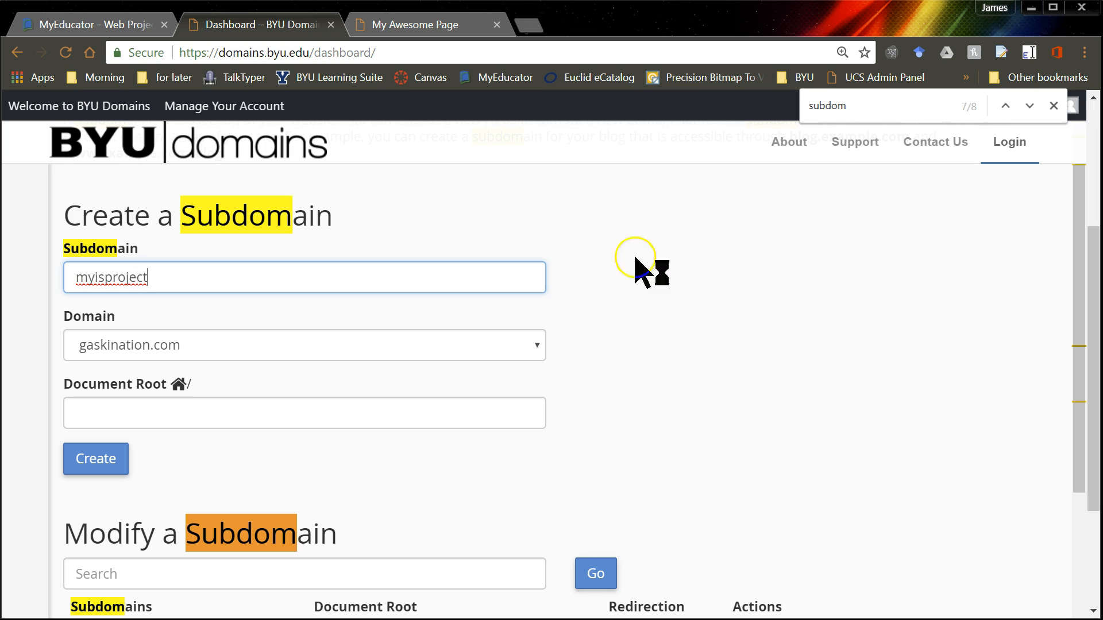
pyautogui.click(401, 410)
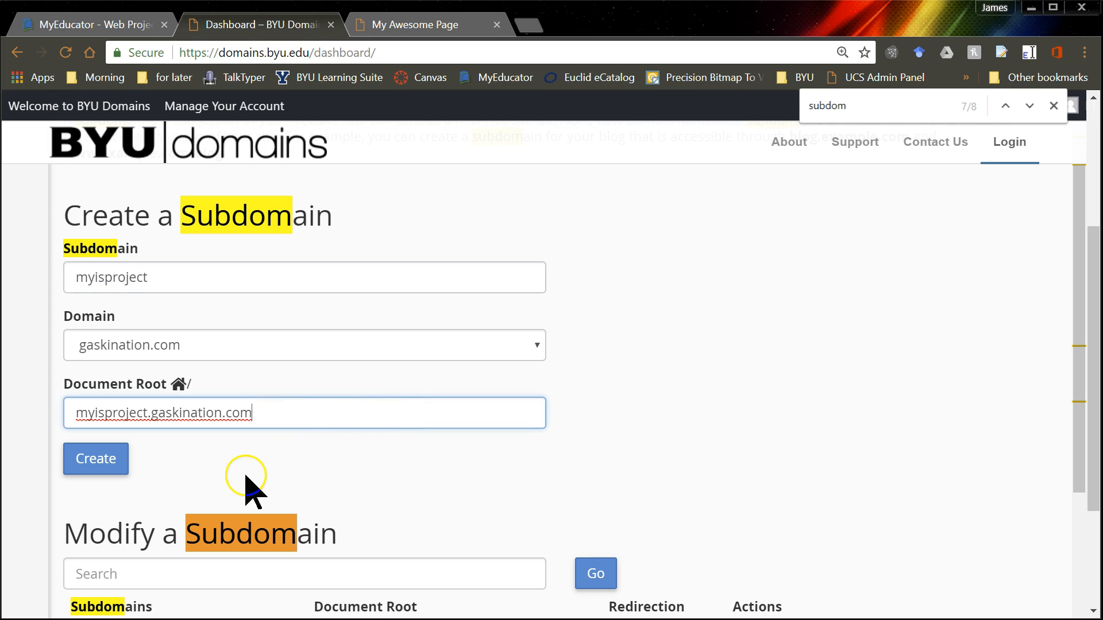
pyautogui.moveTo(246, 415); pyautogui.dragTo(69, 413)
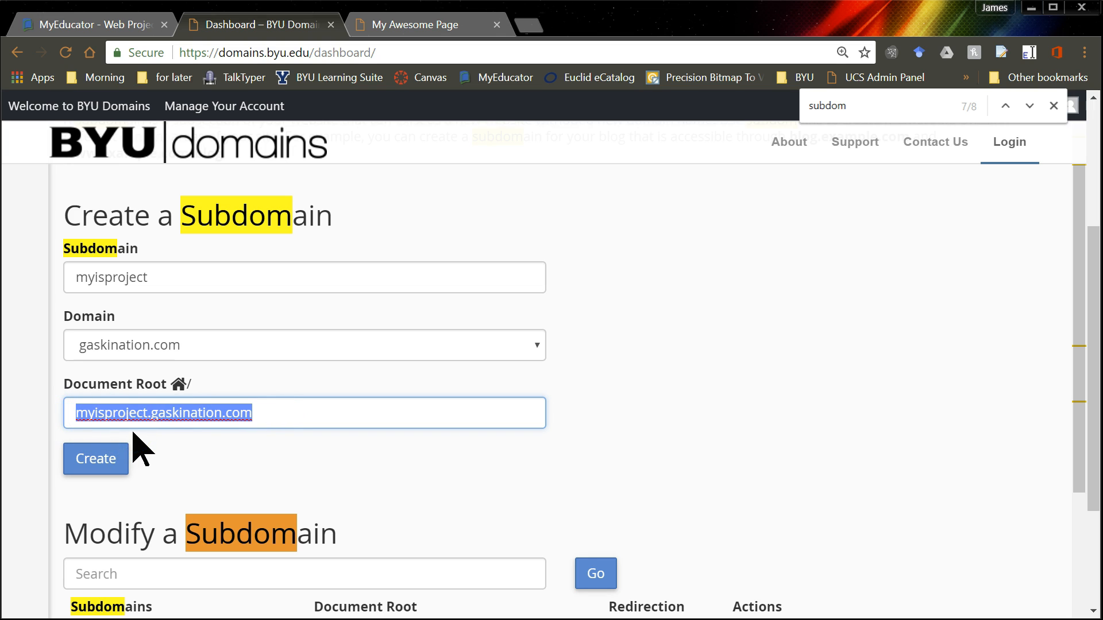
pyautogui.click(138, 349)
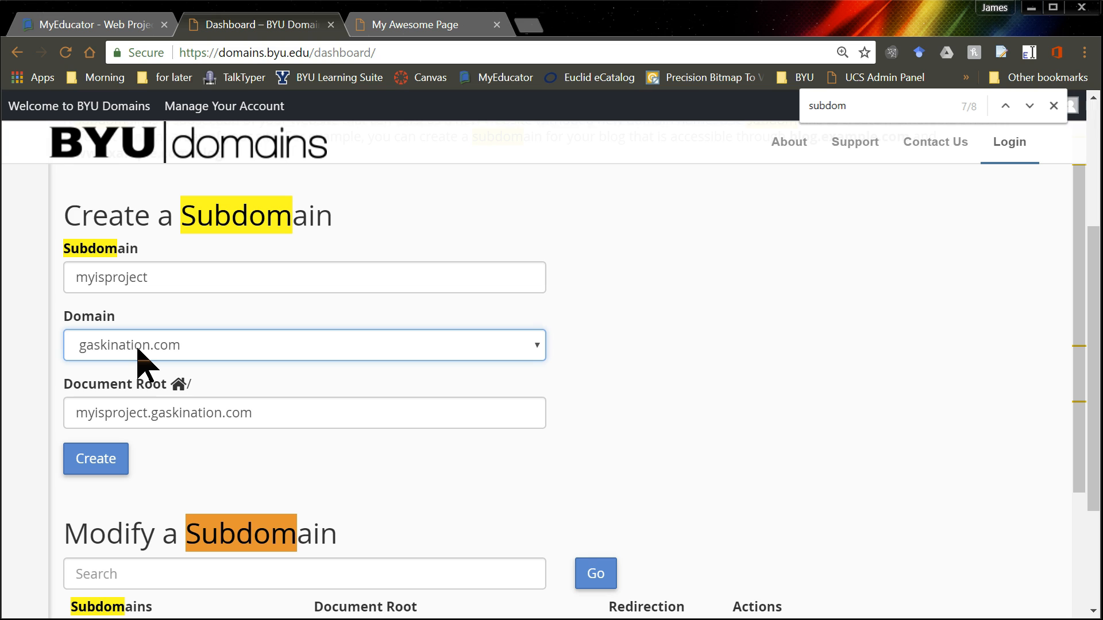
pyautogui.click(119, 454)
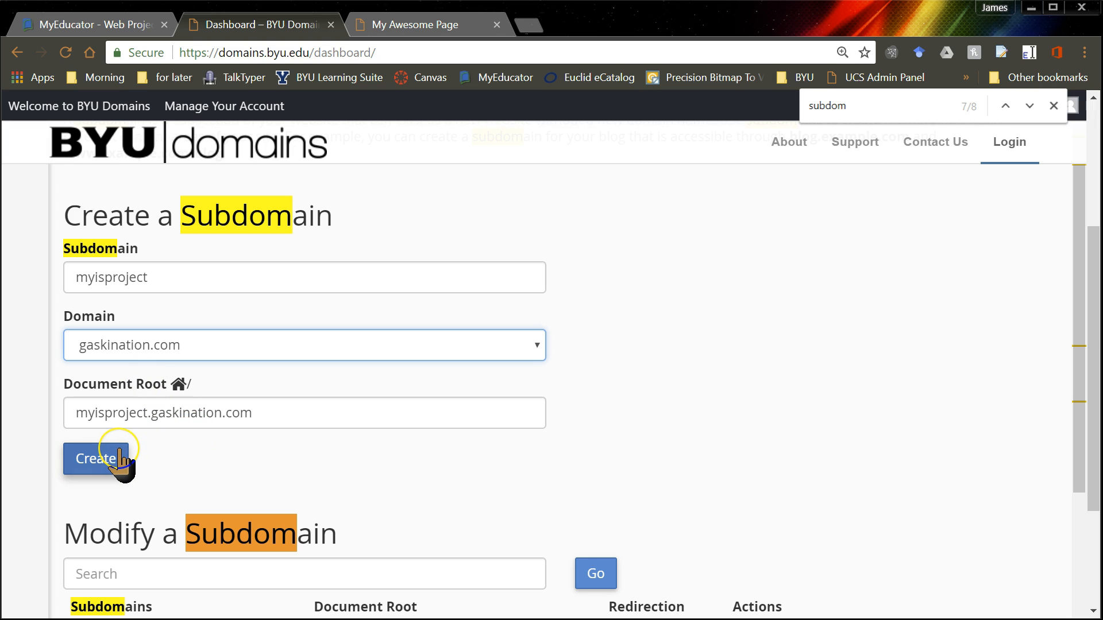
pyautogui.click(645, 450)
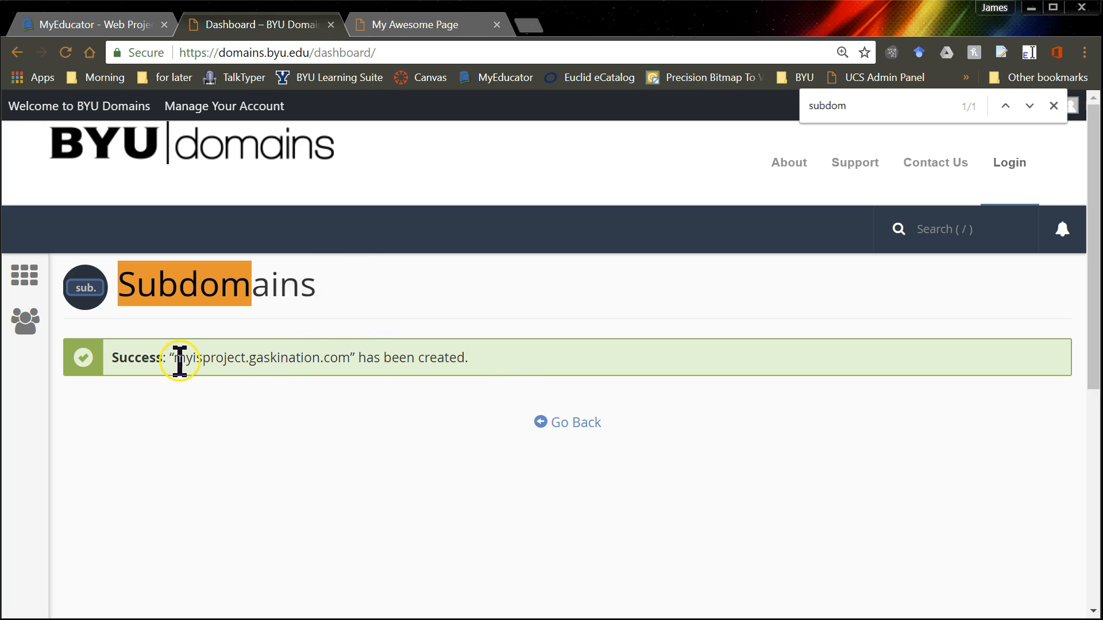
# Load myisproject.gaskination.com in the tab showing the gaskination.com home page to check the new subdomain
pyautogui.click(408, 26)
pyautogui.click(367, 52)
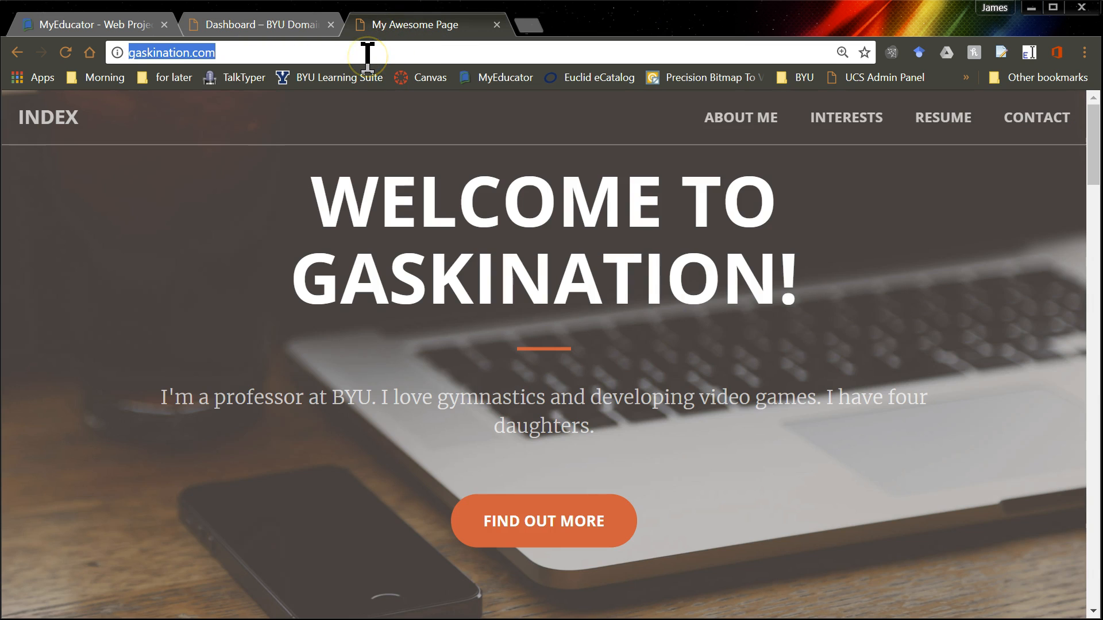
pyautogui.press('Home')
pyautogui.write('myisproject')
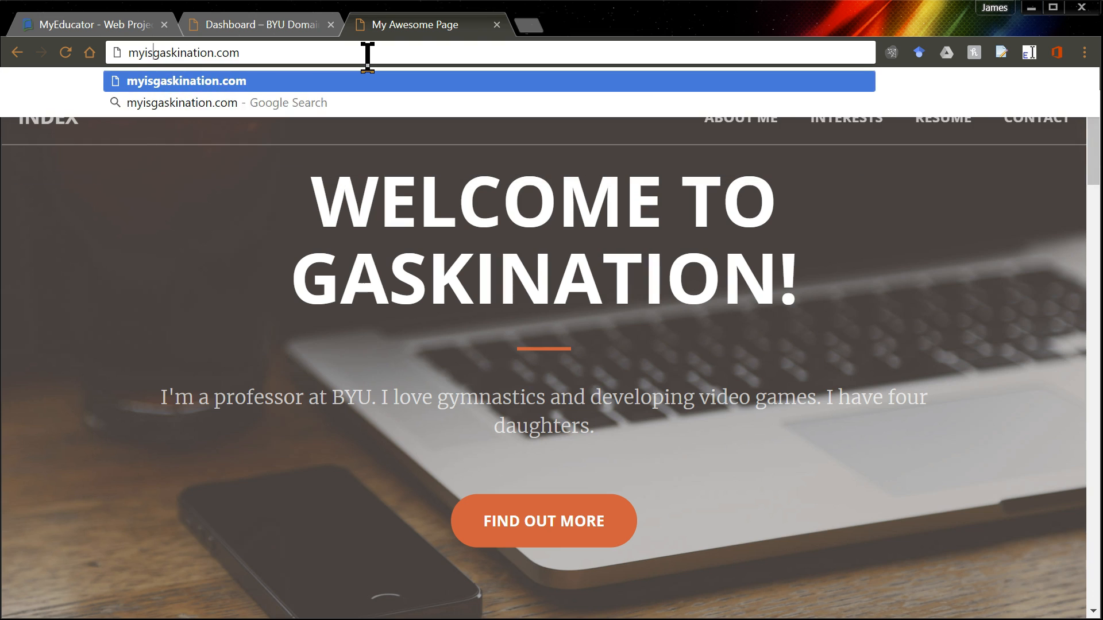
pyautogui.write('.')
pyautogui.press('Return')
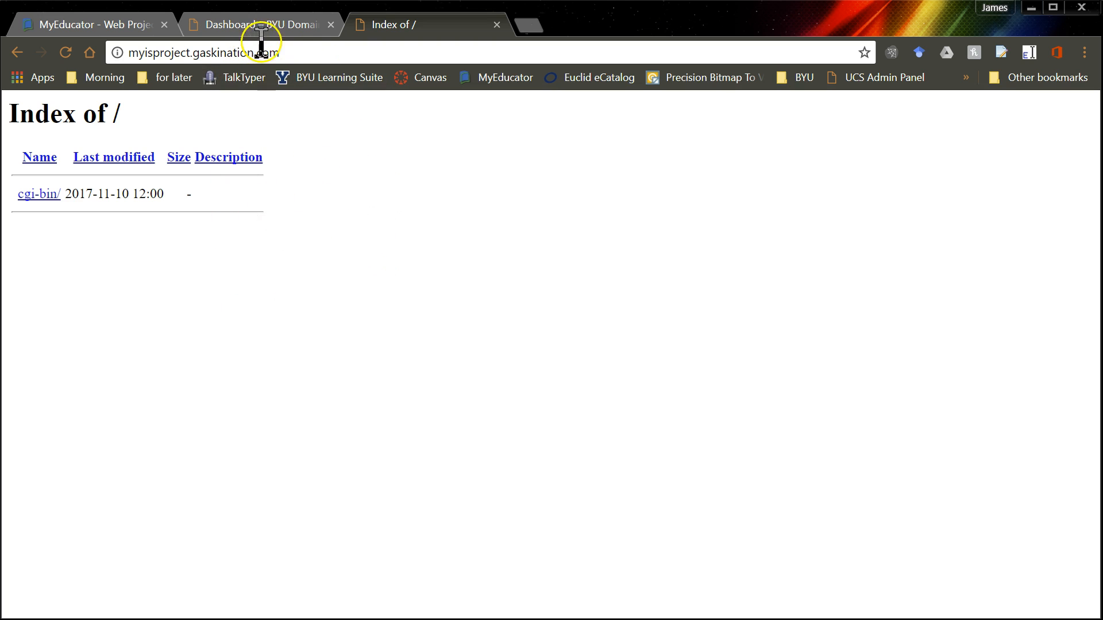
# Go back to the BYU Domains dashboard's main page and open the File Manager
pyautogui.click(286, 32)
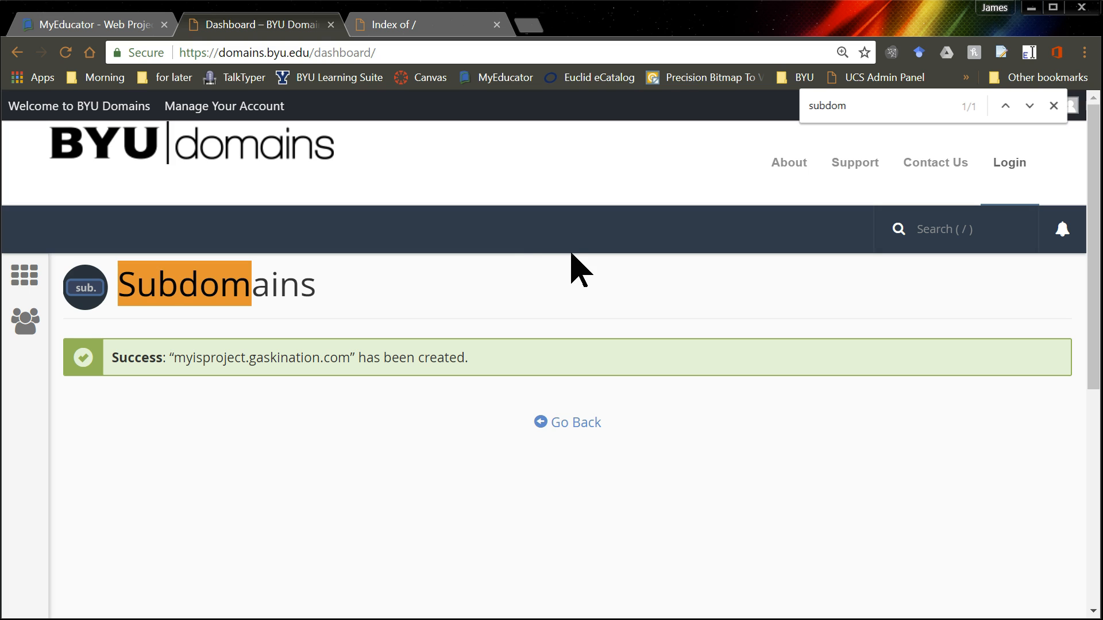
pyautogui.click(42, 283)
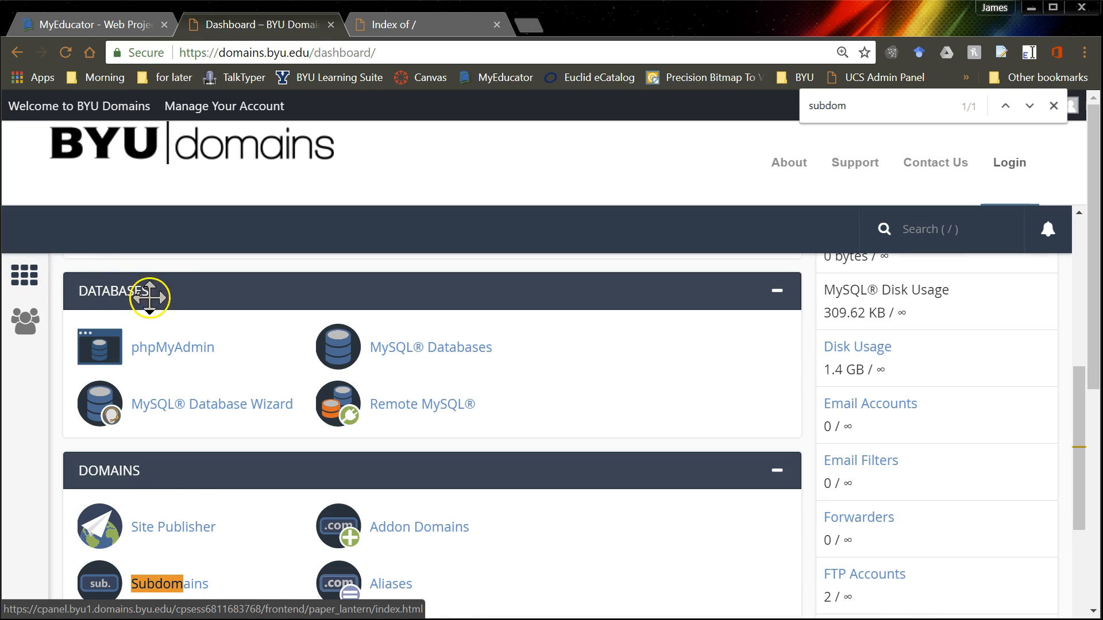
pyautogui.scroll(-10, 192, 475)
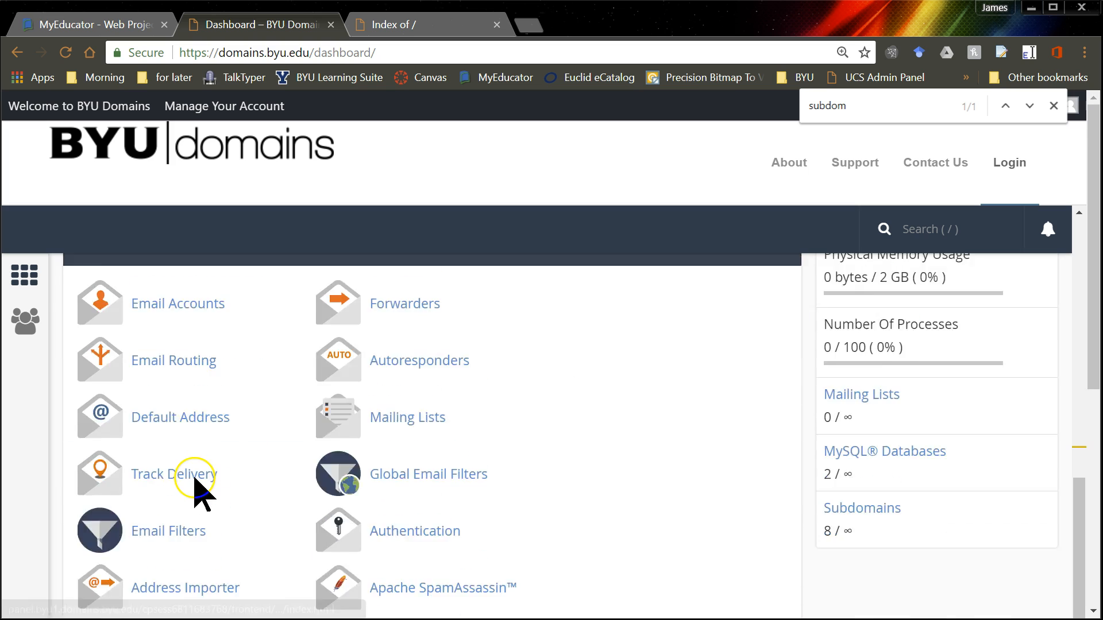
pyautogui.scroll(-7, 196, 493)
pyautogui.scroll(20, 195, 493)
pyautogui.scroll(1, 196, 487)
pyautogui.scroll(-2, 196, 487)
pyautogui.click(172, 540)
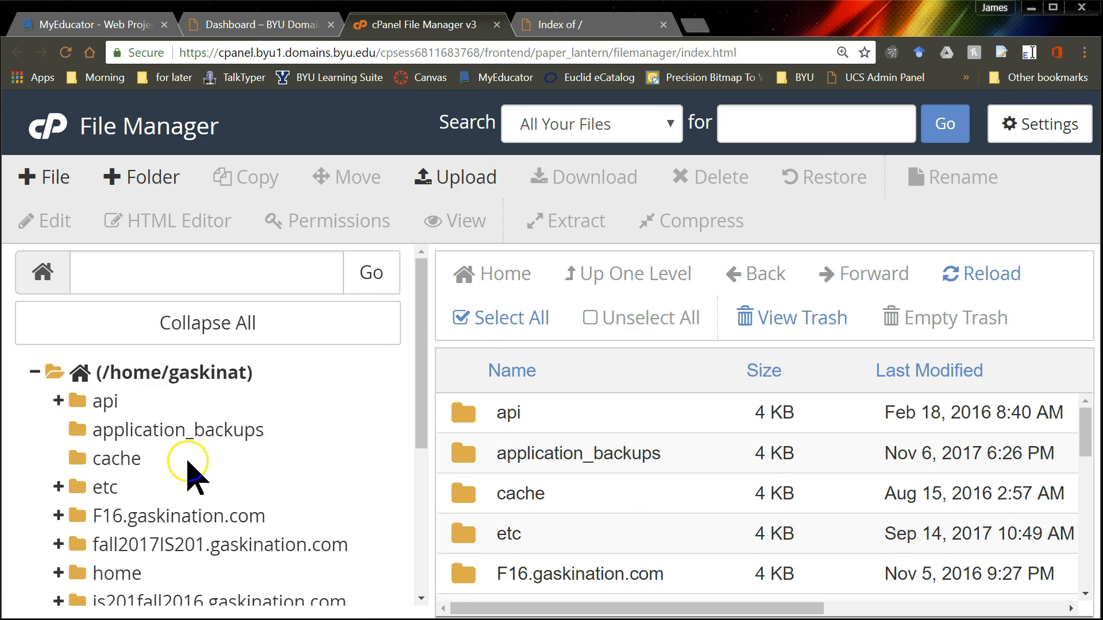
# Open the myisproject.gaskination.com folder and bring up the file upload page for it
pyautogui.scroll(-3, 233, 478)
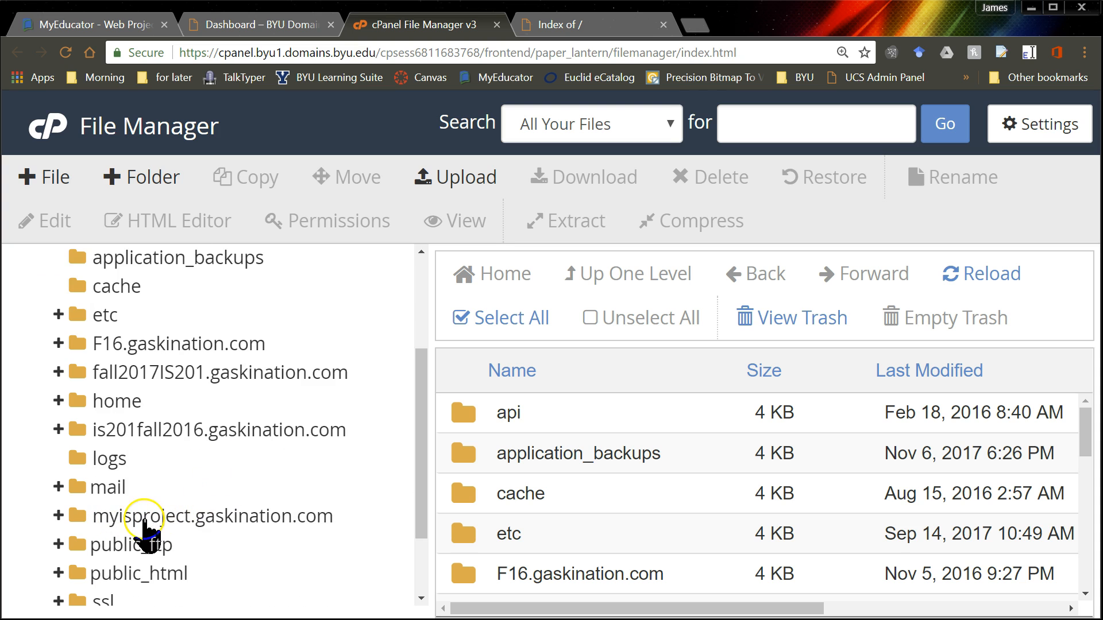
pyautogui.click(70, 517)
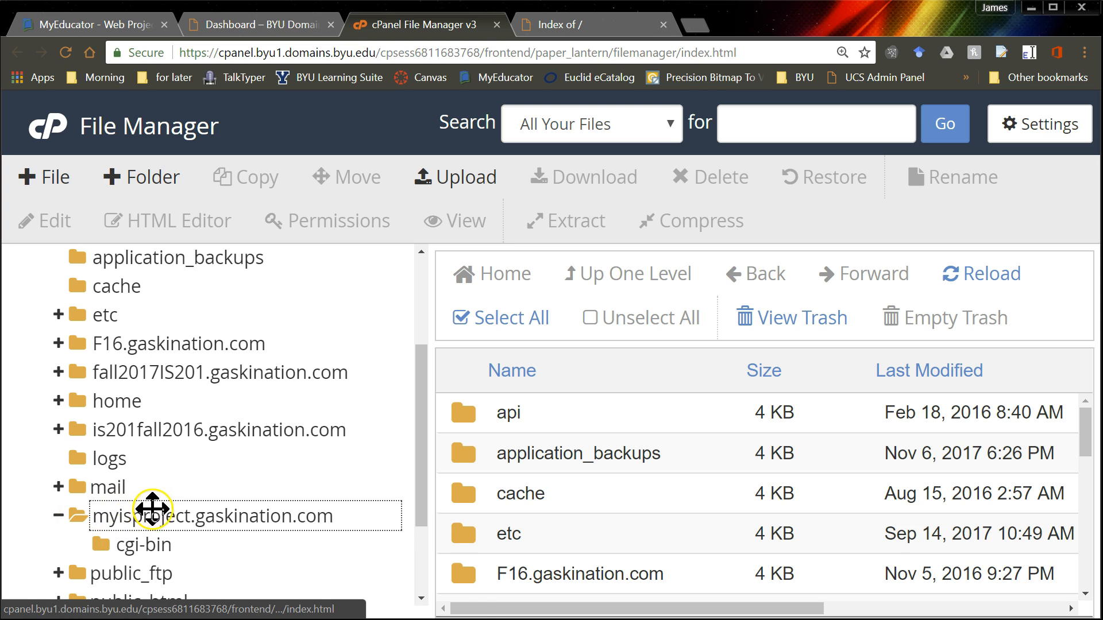
pyautogui.click(157, 519)
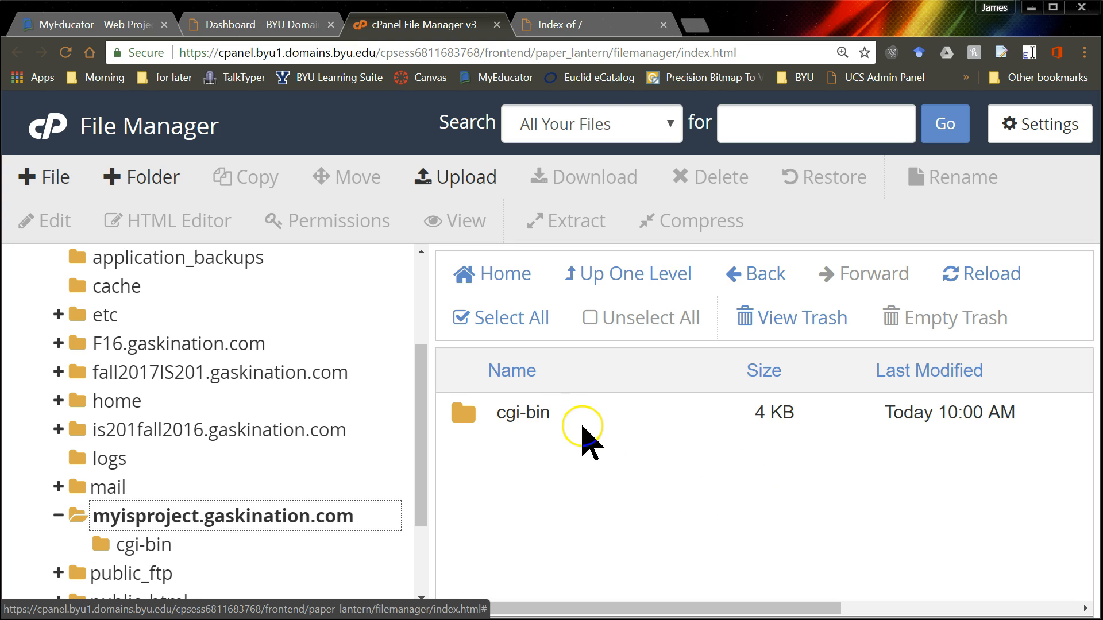
pyautogui.click(635, 430)
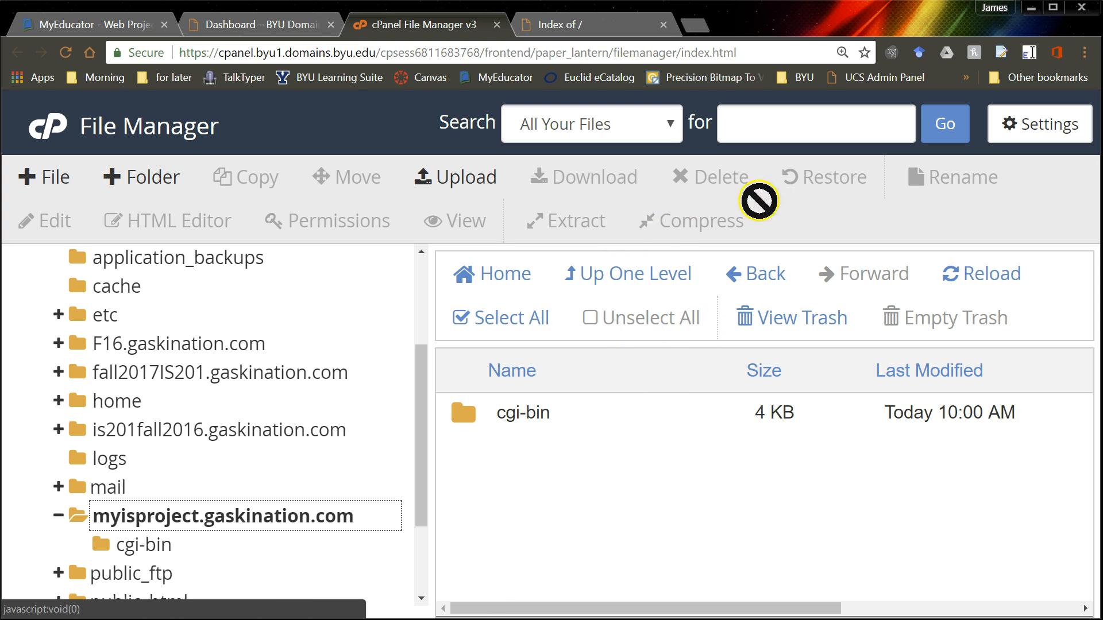
pyautogui.click(511, 189)
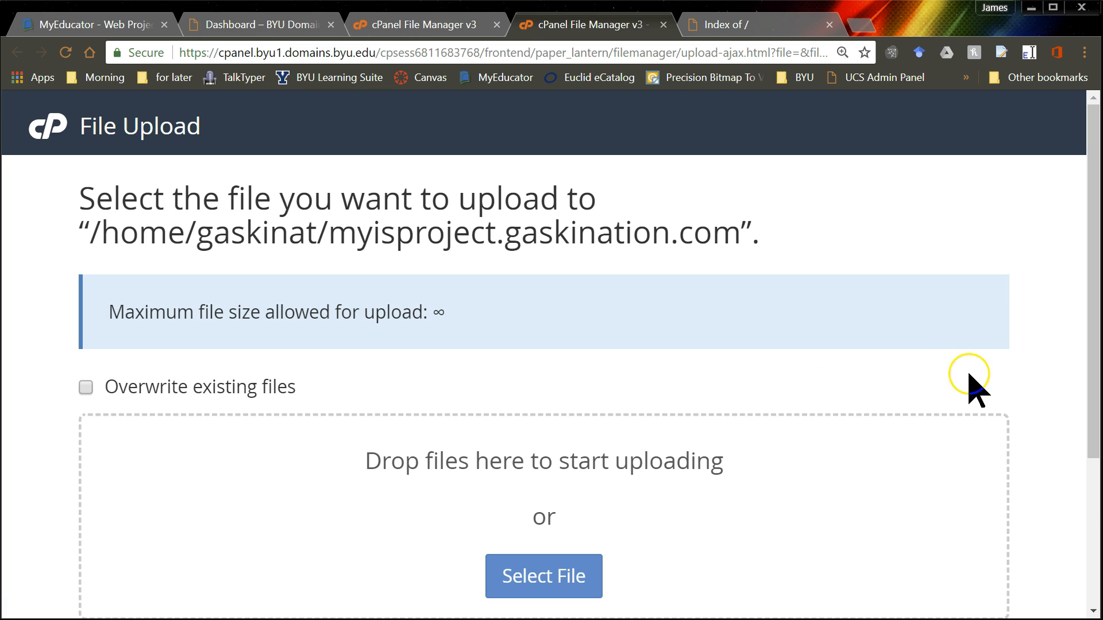
pyautogui.scroll(-1, 988, 390)
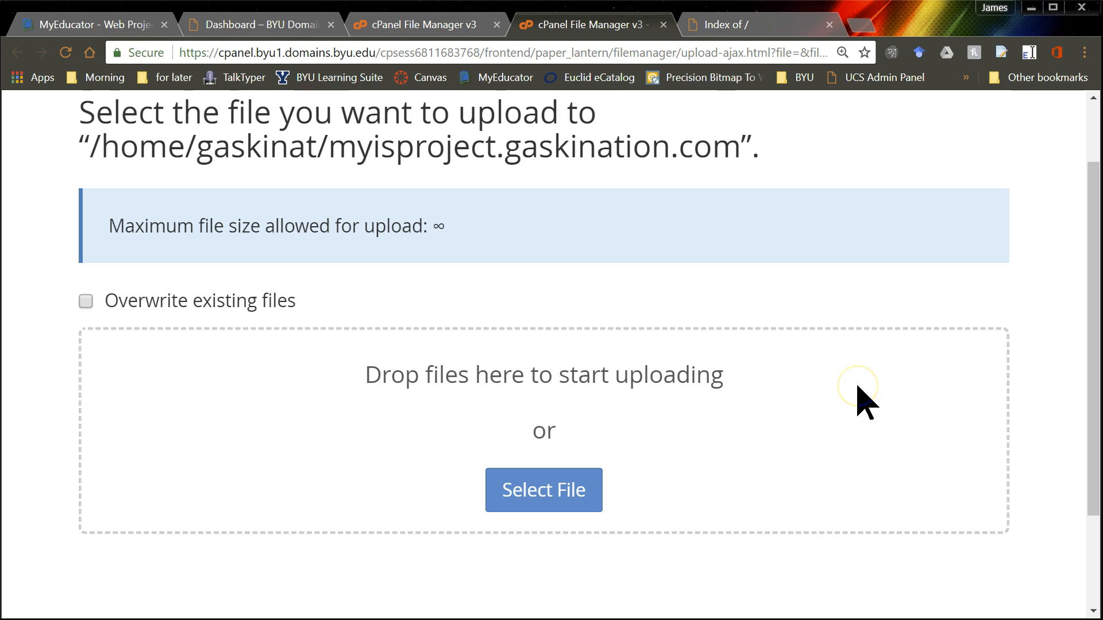
# In the file explorer, compress all files and folders in startbootstrap-business-casual-gh-pages into a zip archive named gaskination.zip
pyautogui.hotkey('alt', 'Tab')
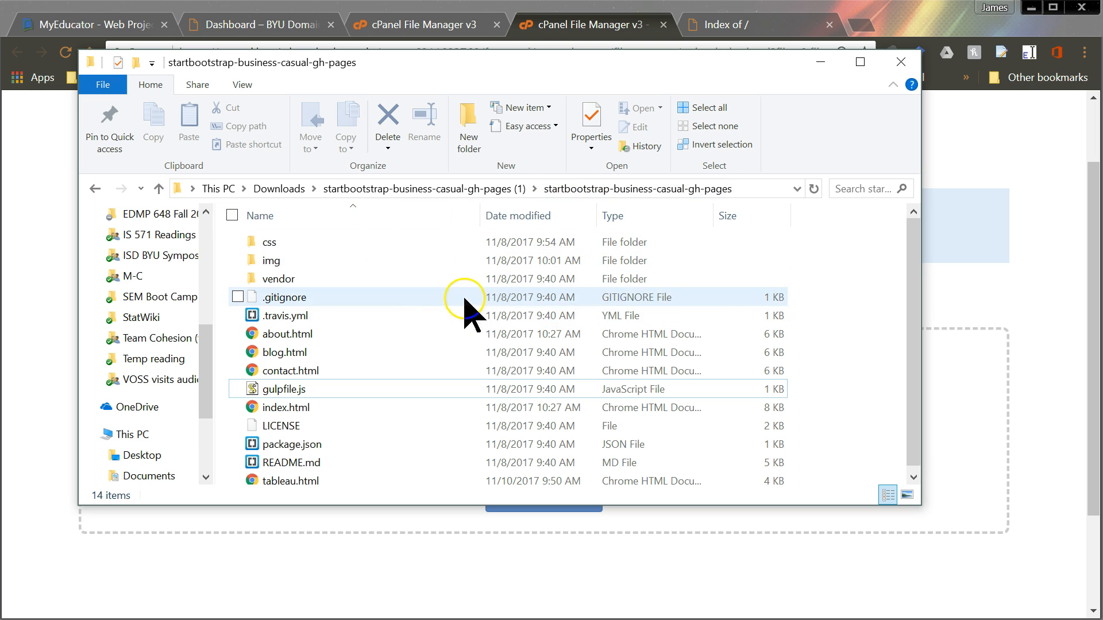
pyautogui.click(492, 189)
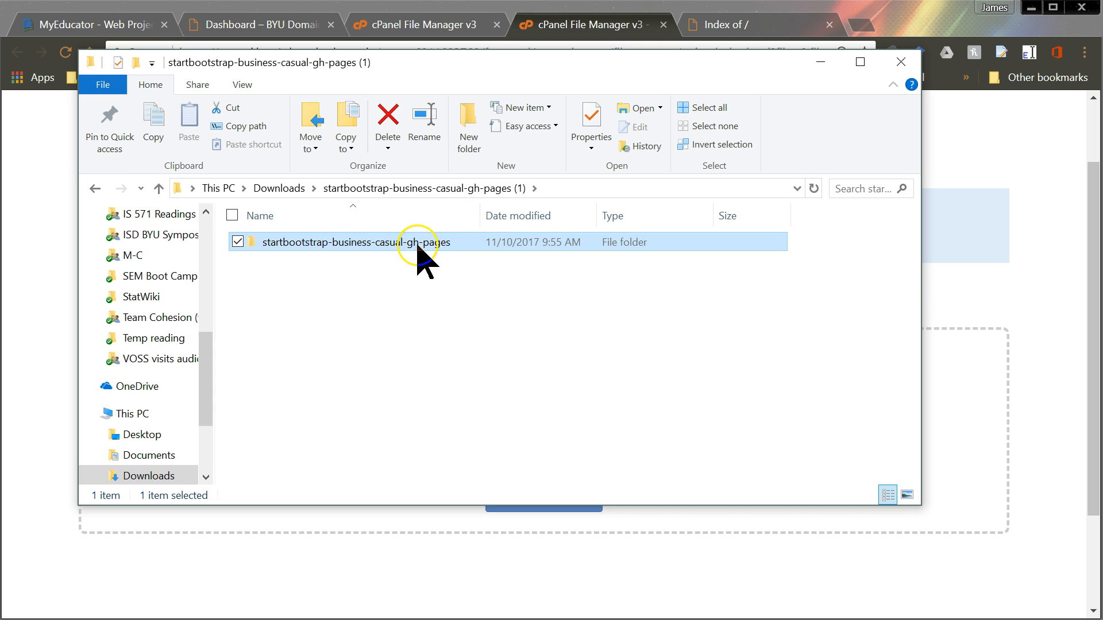
pyautogui.doubleClick(418, 246)
pyautogui.click(350, 244)
pyautogui.keyDown('shift'); pyautogui.click(344, 279); pyautogui.keyUp('shift')
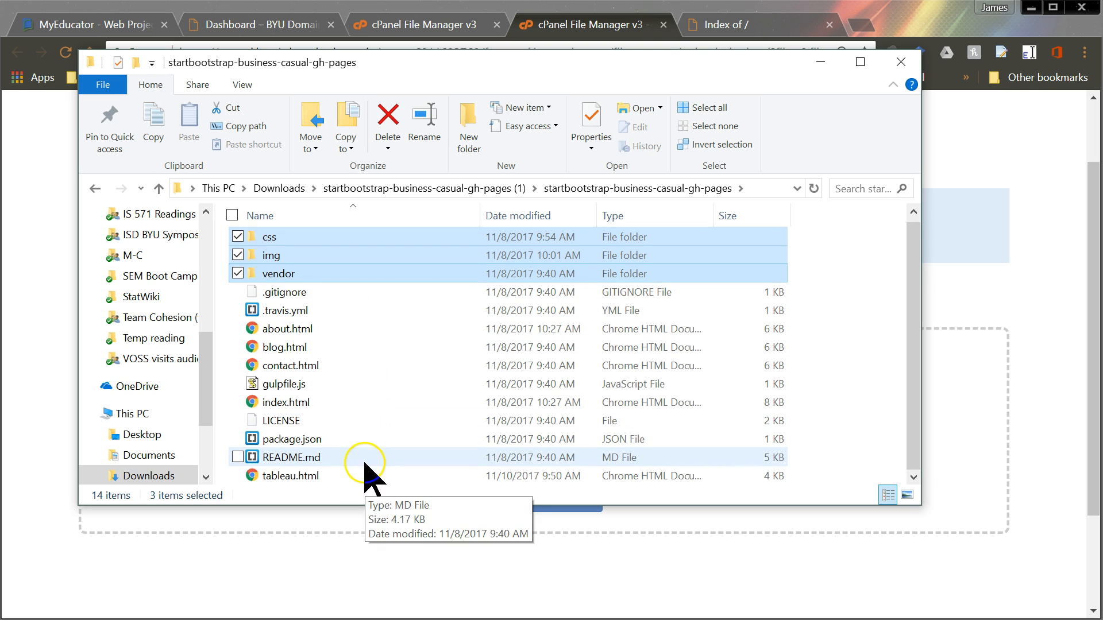
pyautogui.keyDown('shift'); pyautogui.click(357, 482); pyautogui.keyUp('shift')
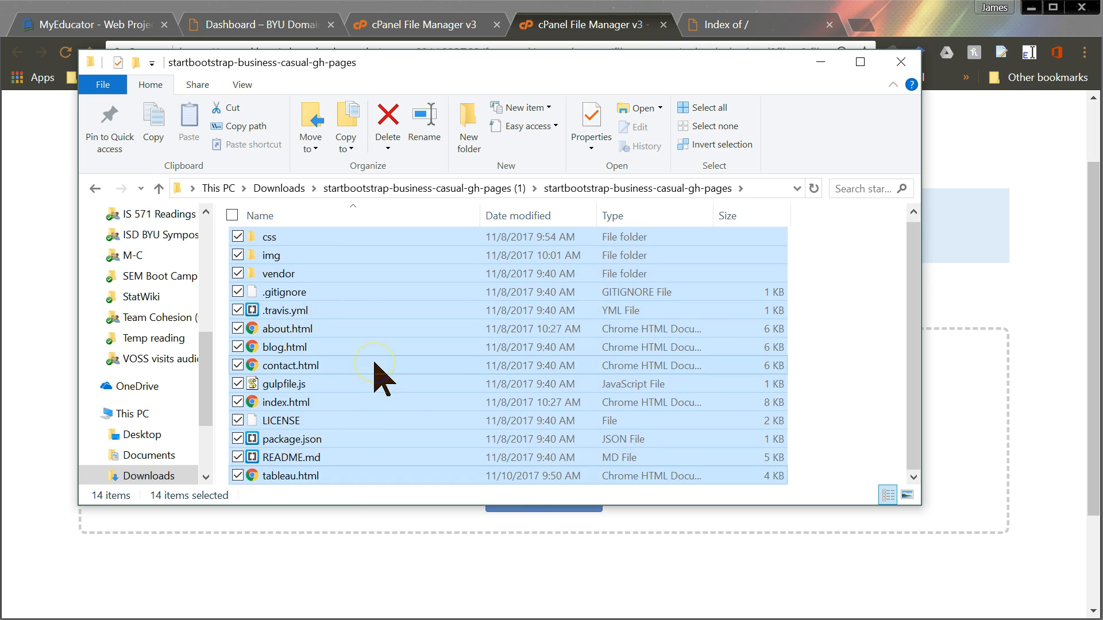
pyautogui.rightClick(386, 242)
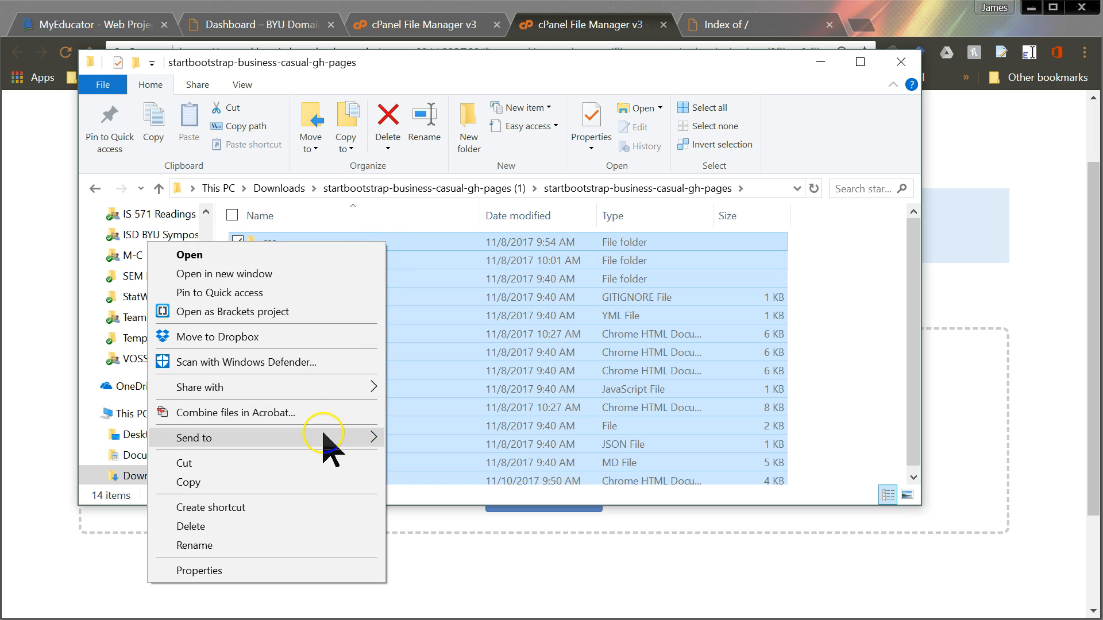
pyautogui.moveTo(323, 438)
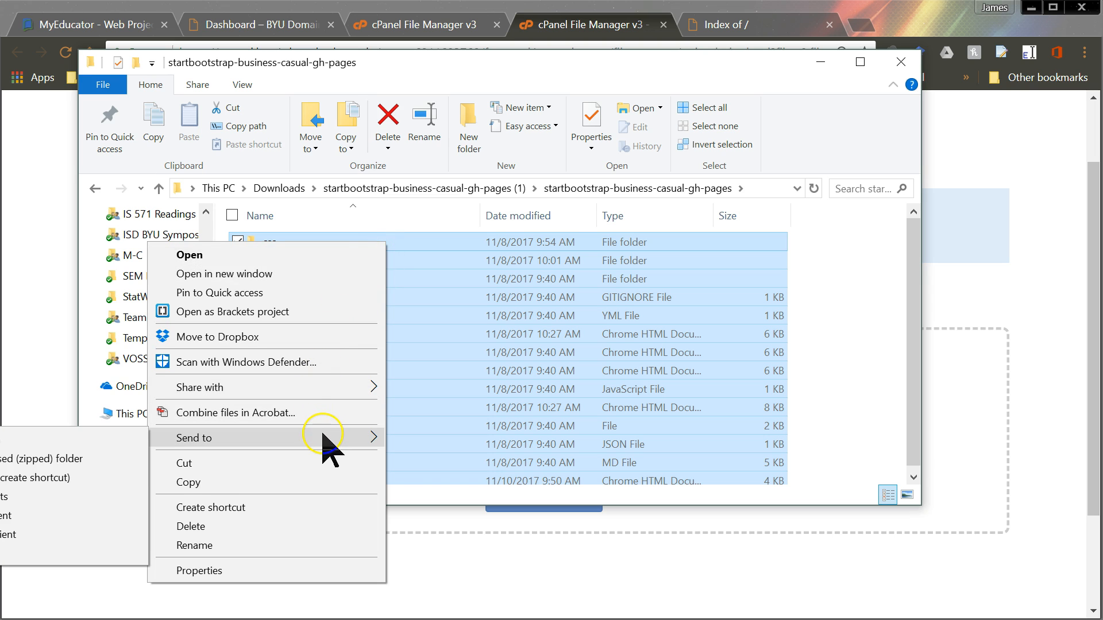
pyautogui.click(136, 459)
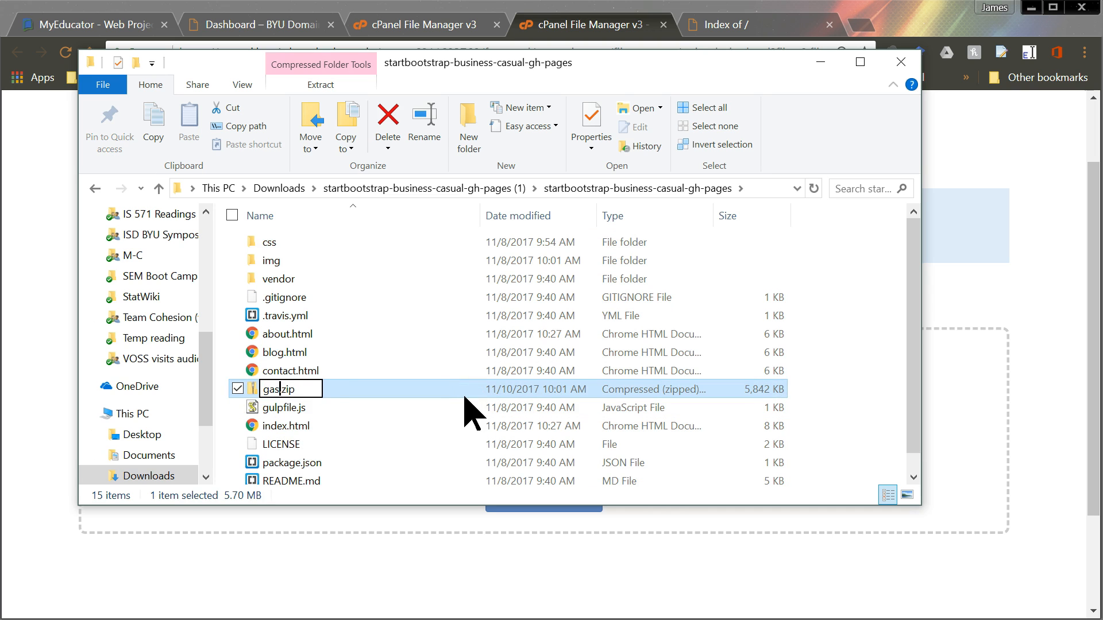
pyautogui.press('Return')
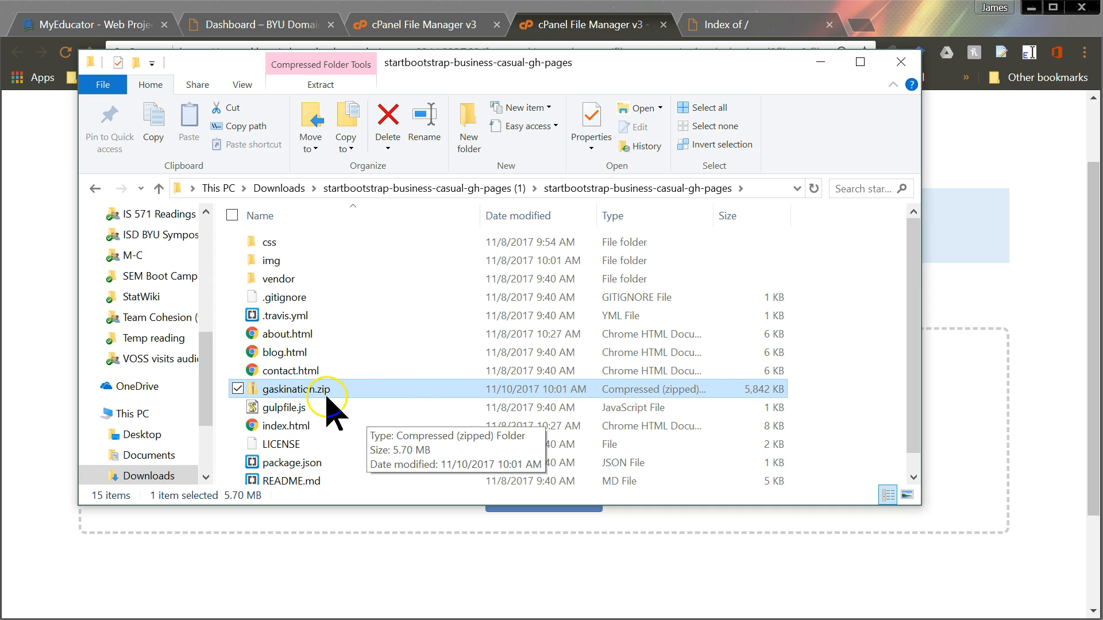
# Upload gaskination.zip to the myisproject.gaskination.com folder, then return to the File Manager and refresh its file listing
pyautogui.moveTo(313, 393); pyautogui.dragTo(596, 547)
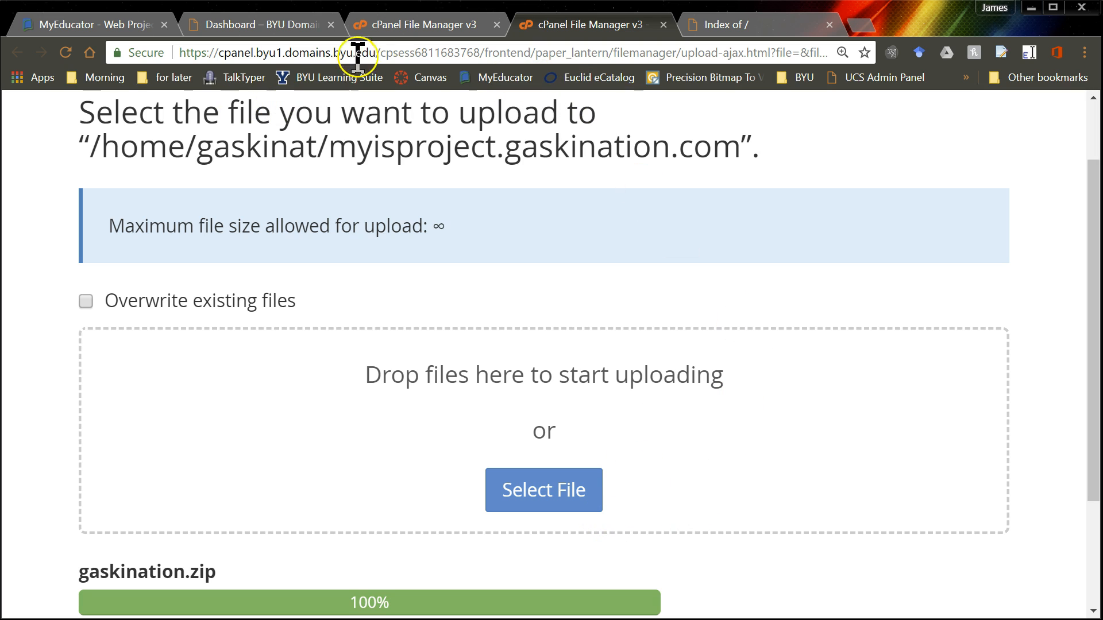
pyautogui.click(409, 28)
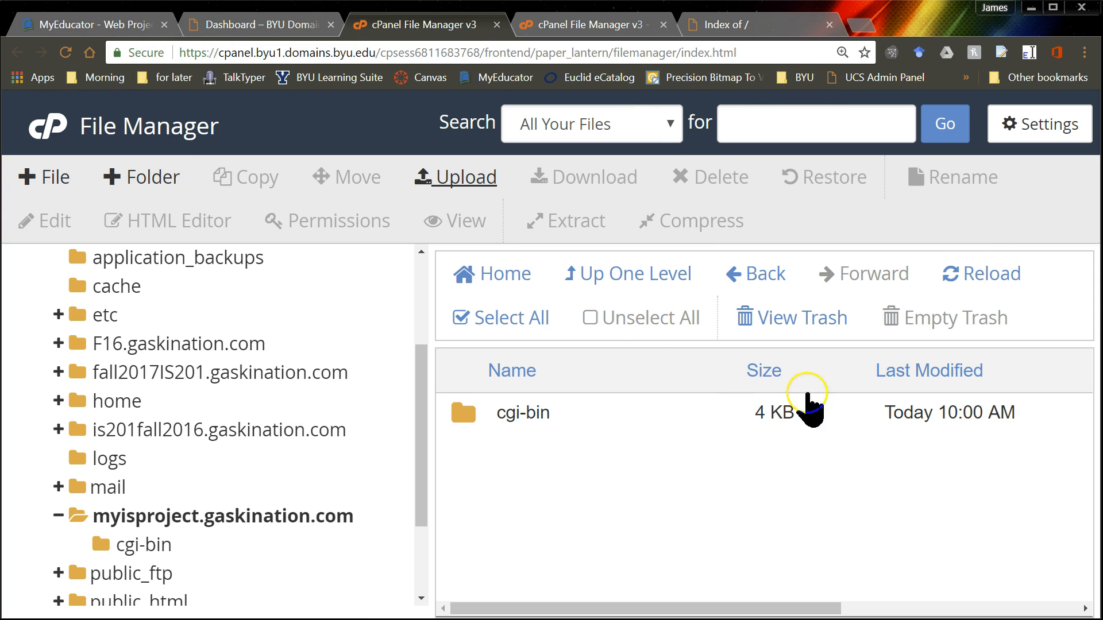
pyautogui.click(967, 278)
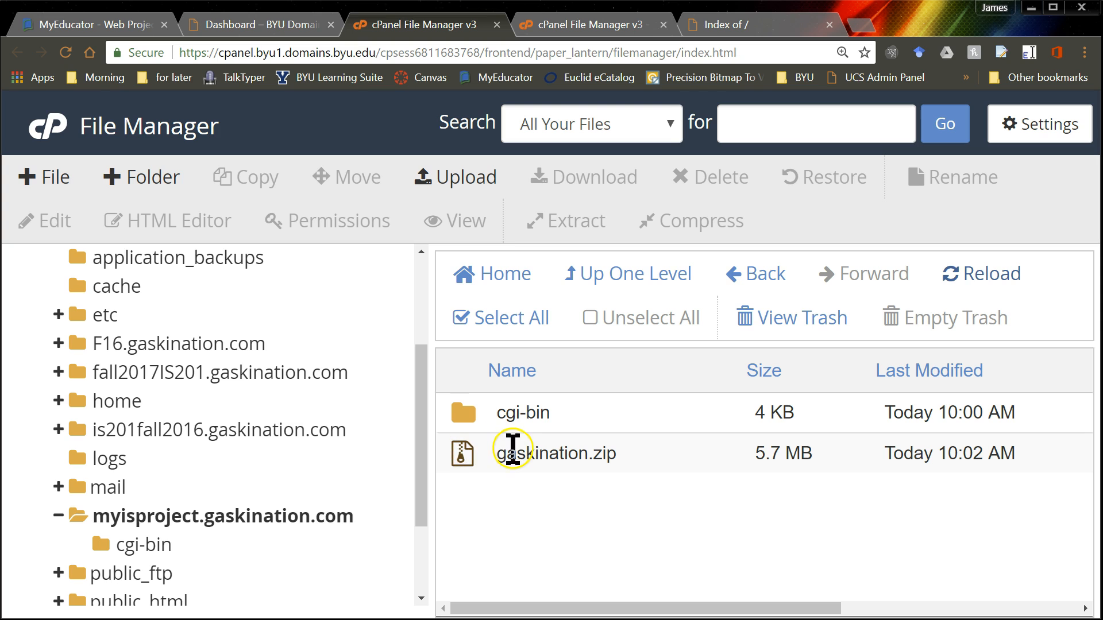
# Extract gaskination.zip into /myisproject.gaskination.com, dismiss the extraction results and look over the extracted files
pyautogui.click(468, 457)
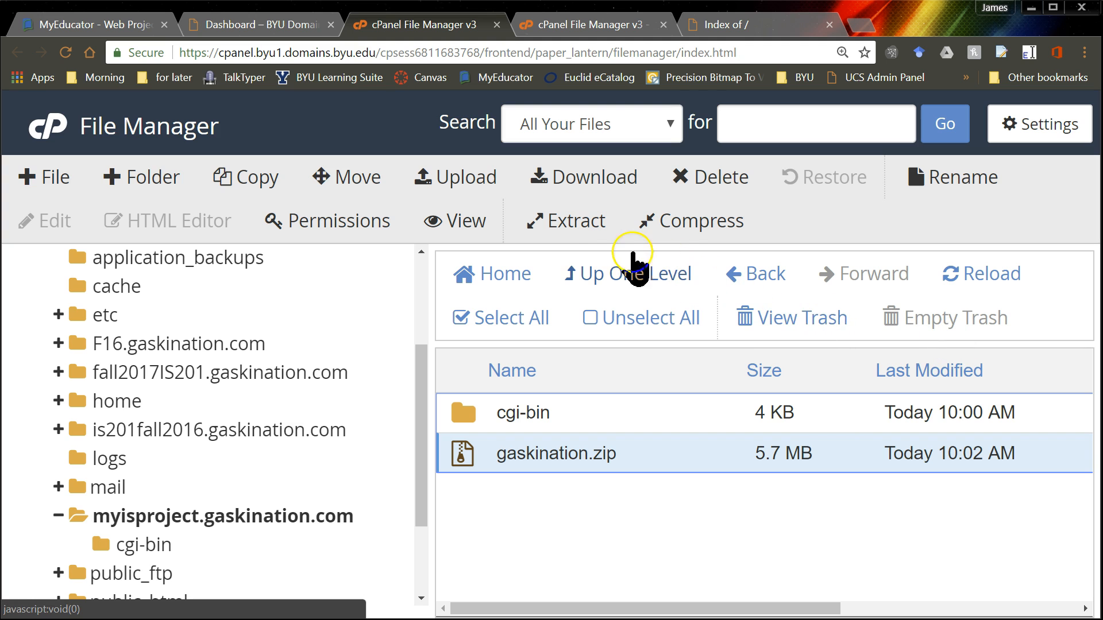
pyautogui.click(575, 226)
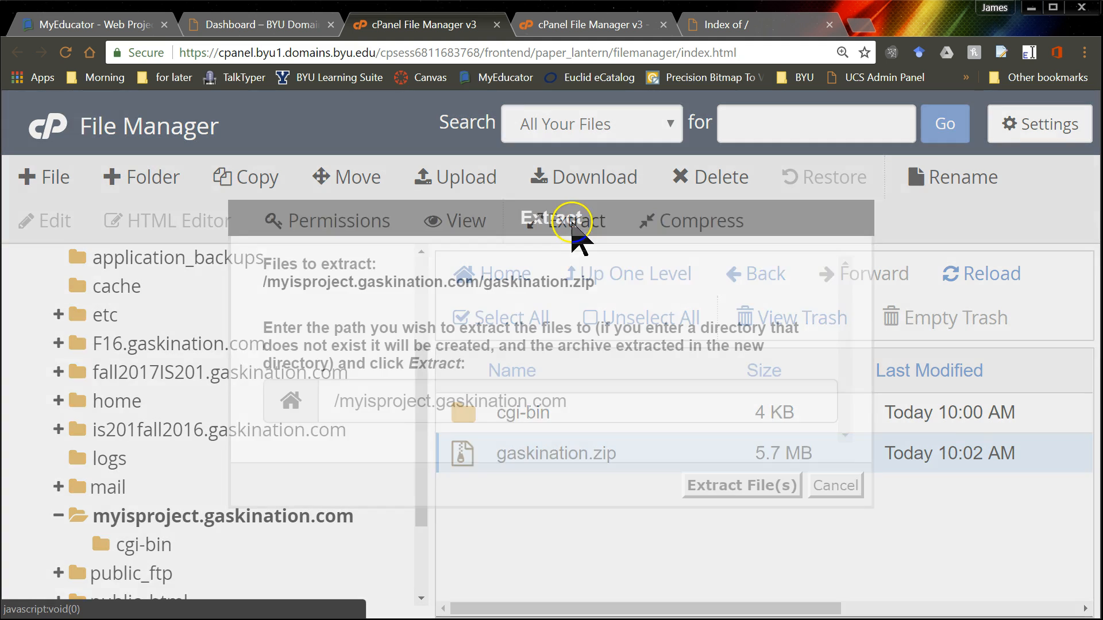
pyautogui.click(737, 486)
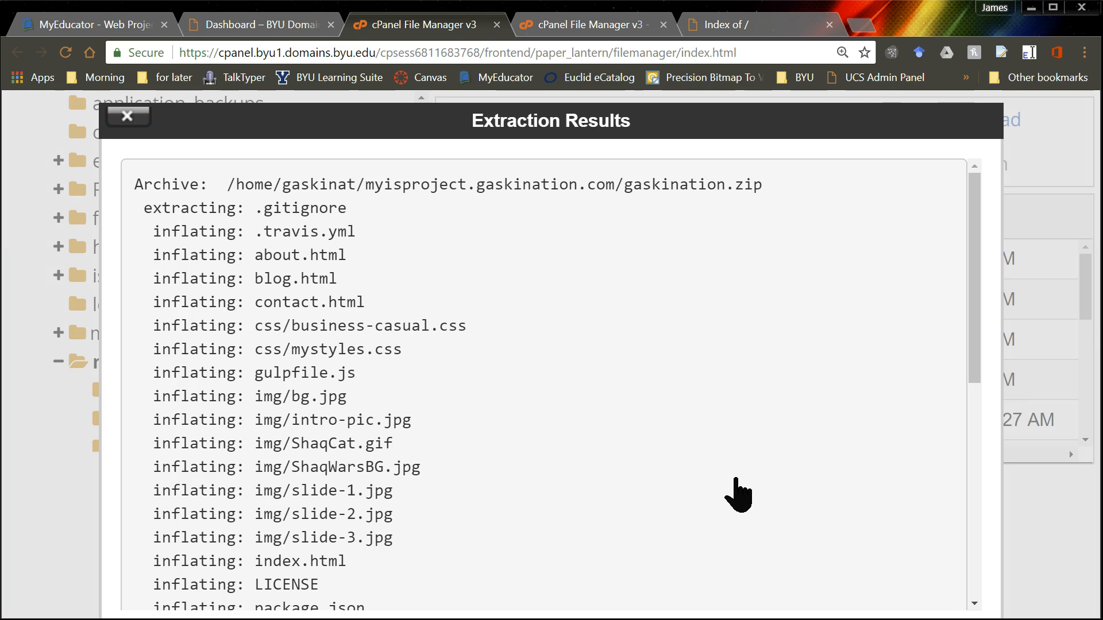
pyautogui.scroll(-8, 726, 448)
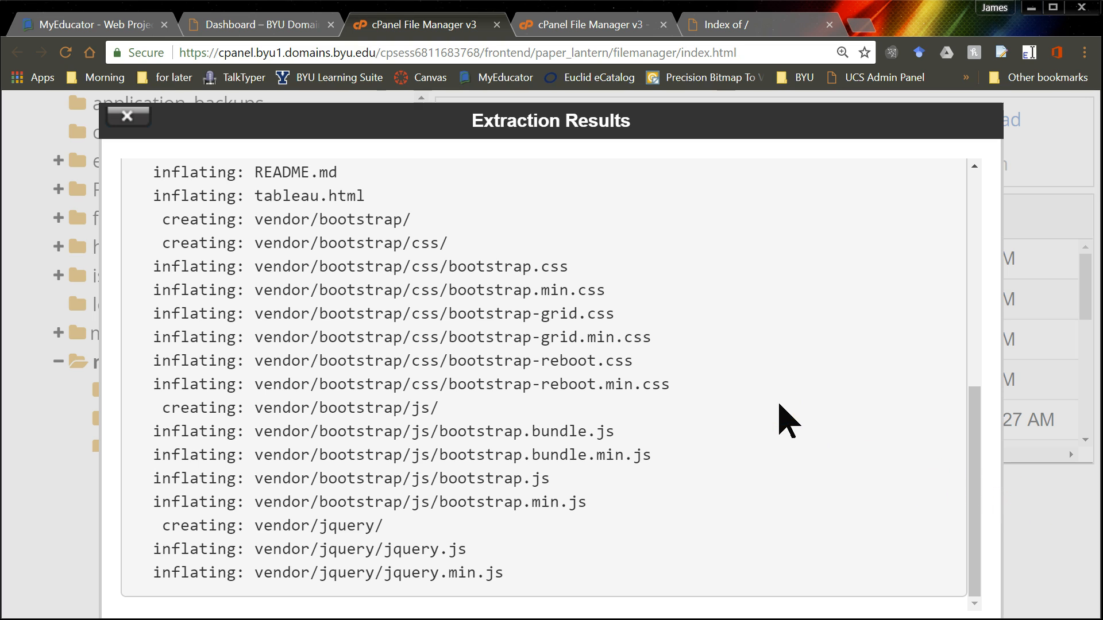
pyautogui.hotkey('ctrl', '-')
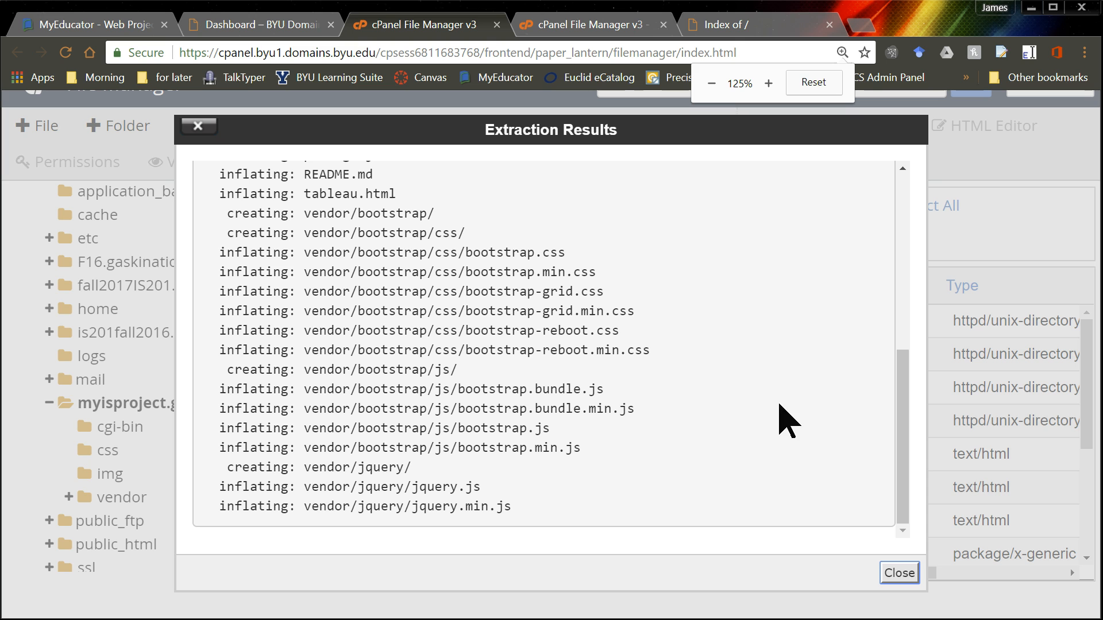
pyautogui.click(899, 575)
pyautogui.scroll(-2, 592, 419)
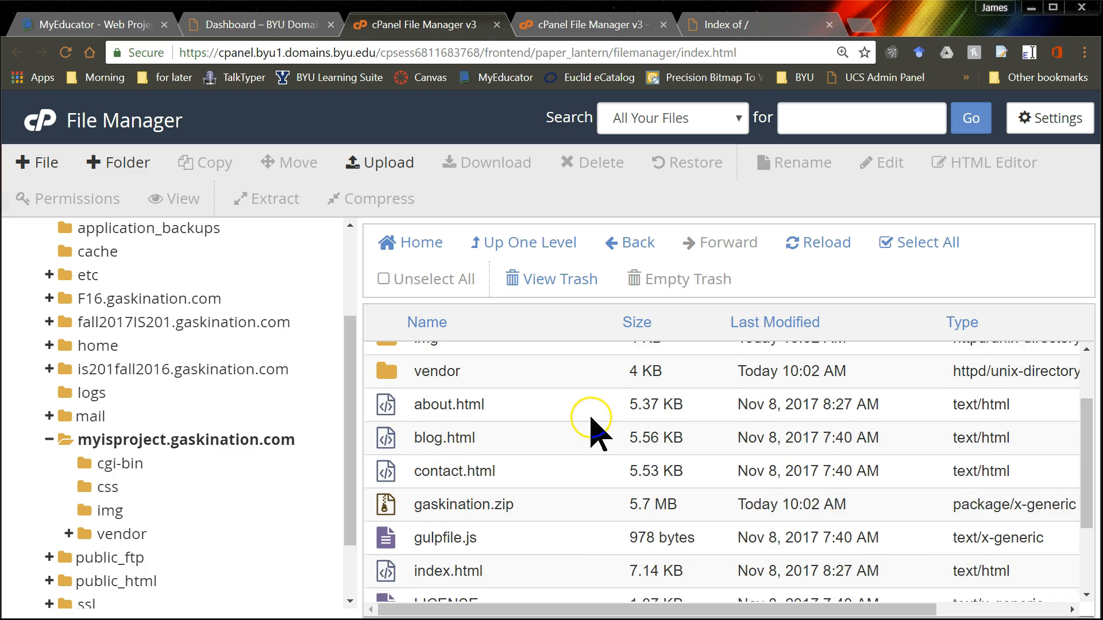
pyautogui.scroll(-2, 591, 419)
pyautogui.scroll(4, 657, 517)
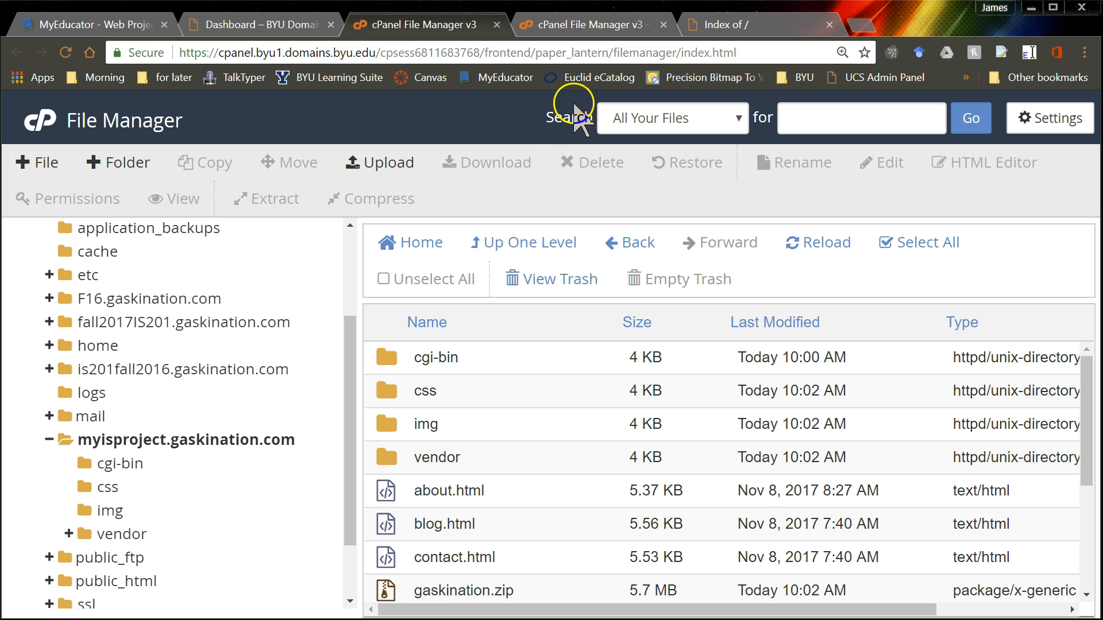
# Reload myisproject.gaskination.com in its open tab and look through the whole published home page
pyautogui.click(738, 24)
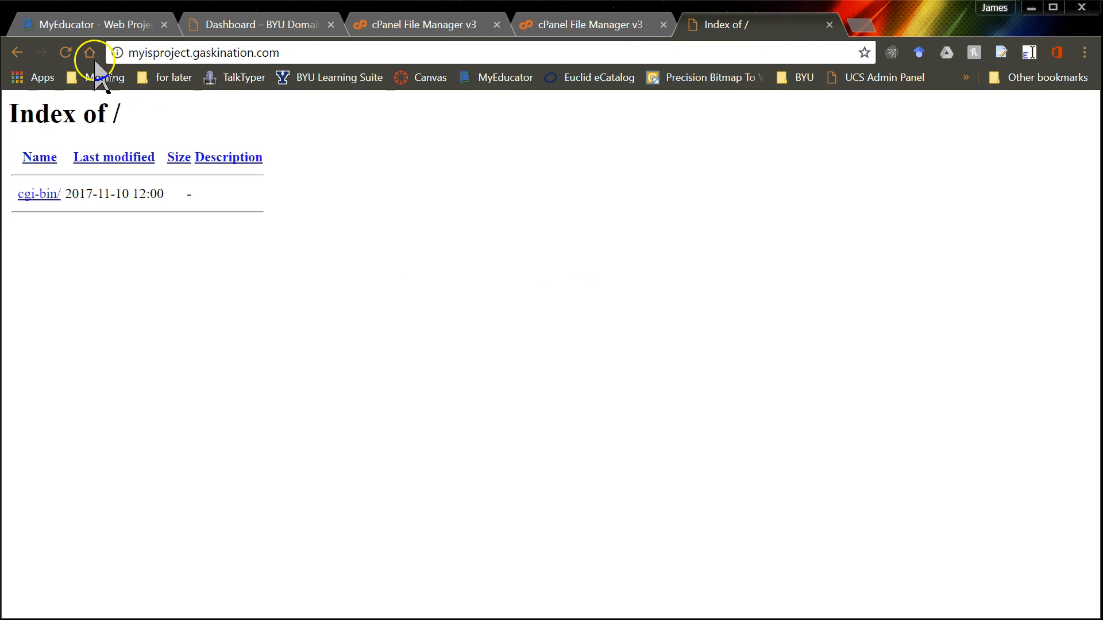
pyautogui.click(67, 51)
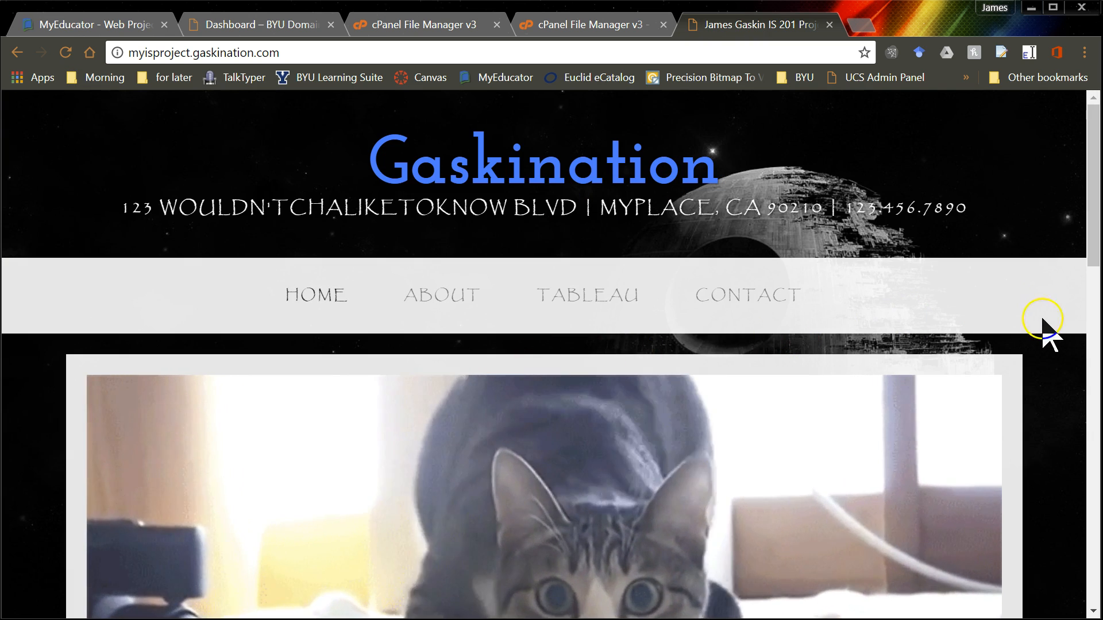
pyautogui.scroll(-4, 1042, 353)
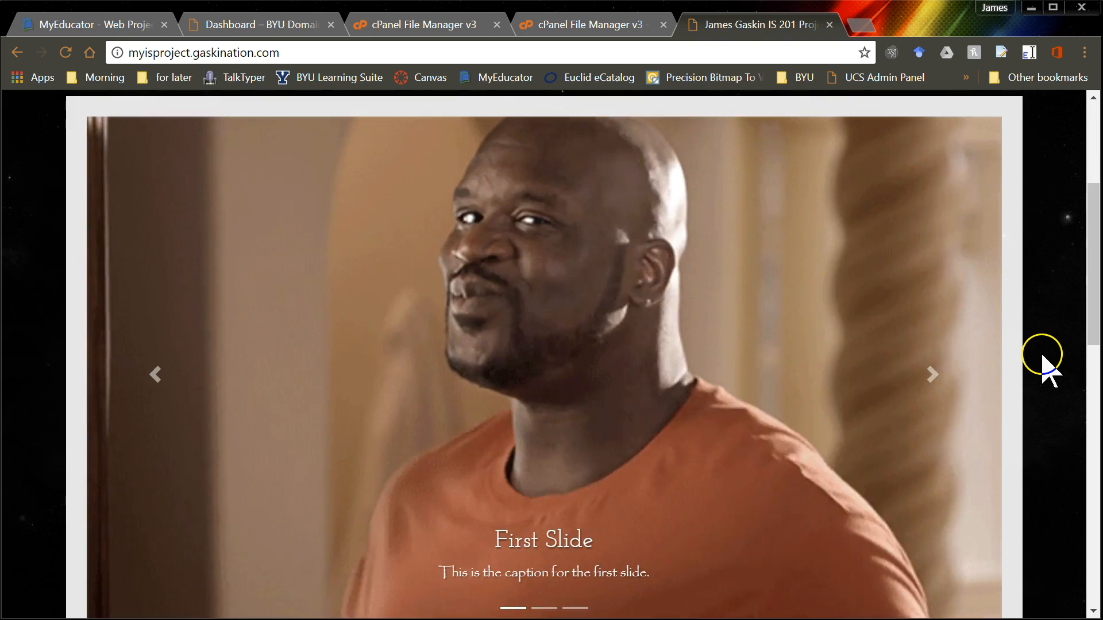
pyautogui.scroll(-3, 1054, 365)
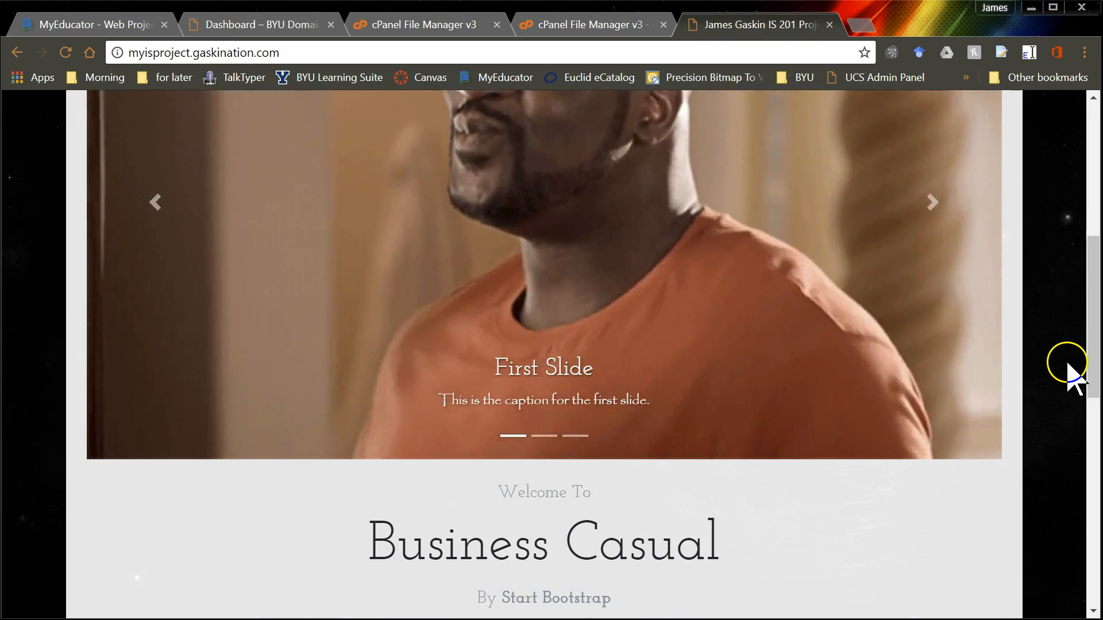
pyautogui.scroll(-10, 1063, 368)
pyautogui.scroll(15, 1063, 374)
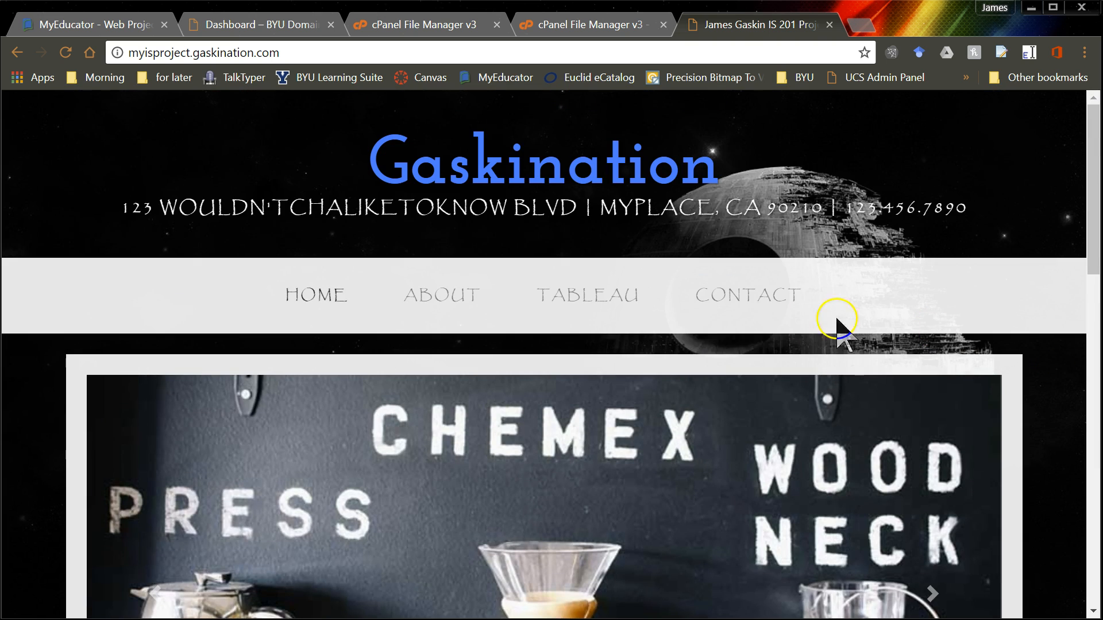
# Check the published site's Tableau page and return to the home page
pyautogui.click(569, 300)
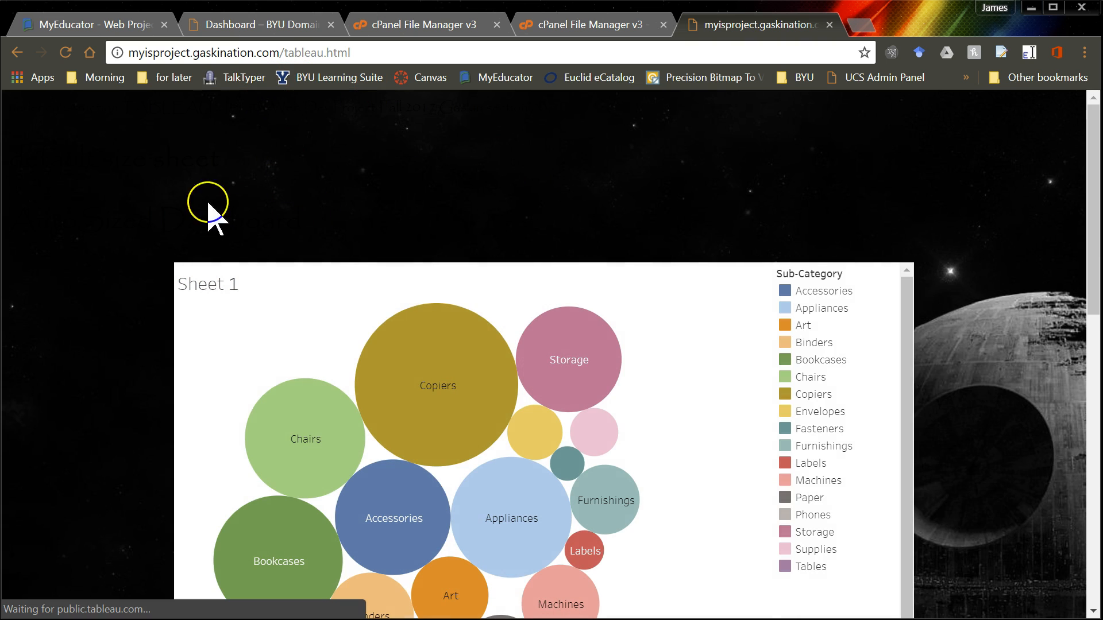
pyautogui.click(16, 52)
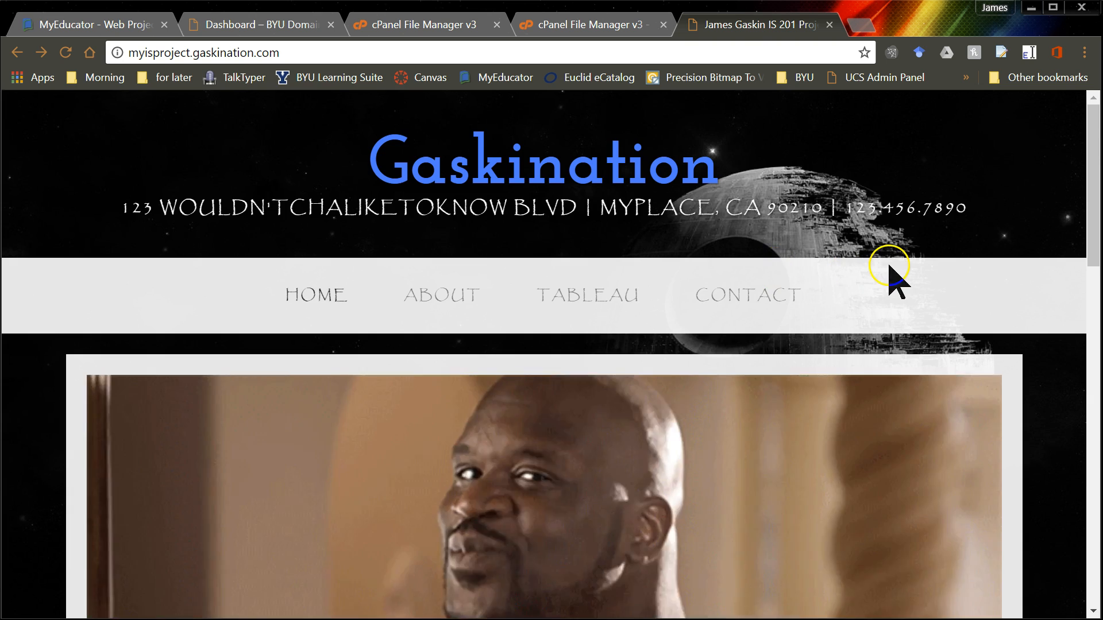
pyautogui.scroll(-3, 890, 266)
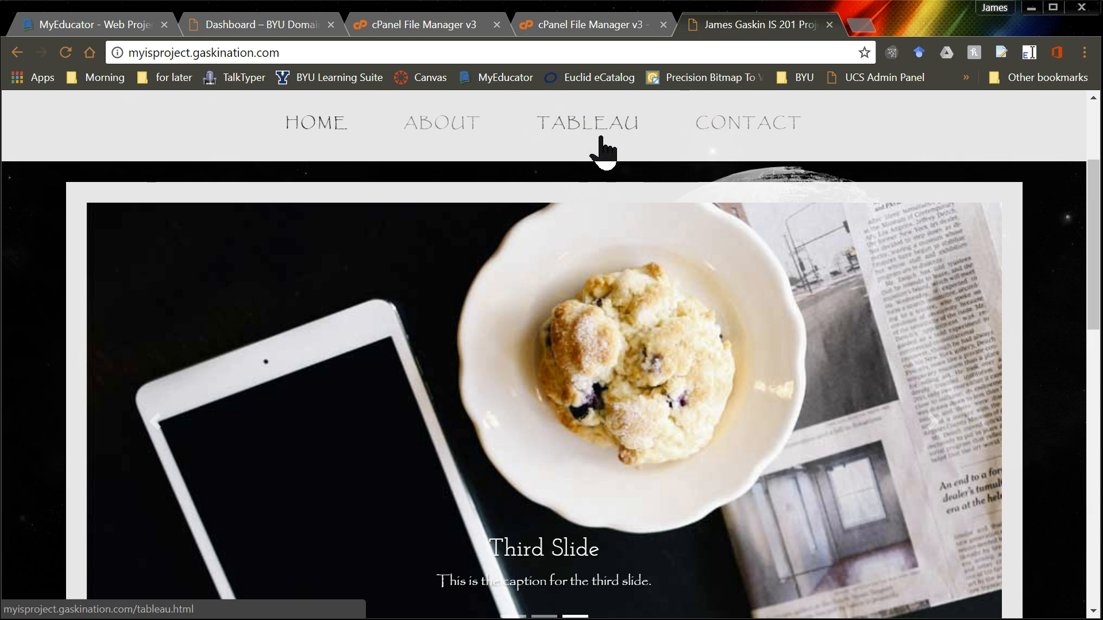
pyautogui.click(983, 310)
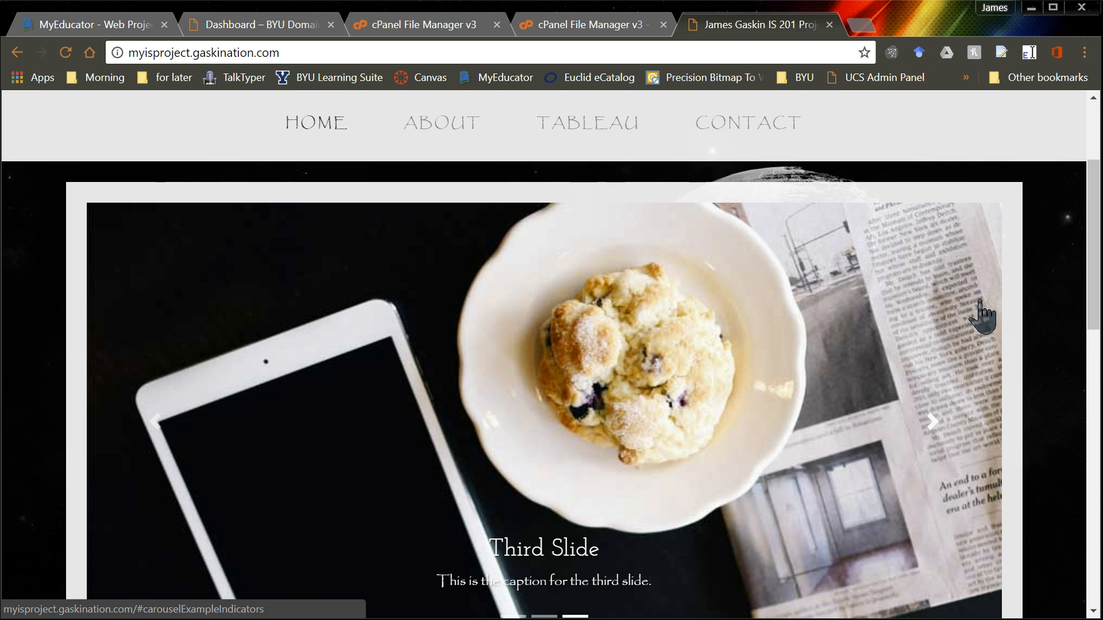
pyautogui.click(831, 295)
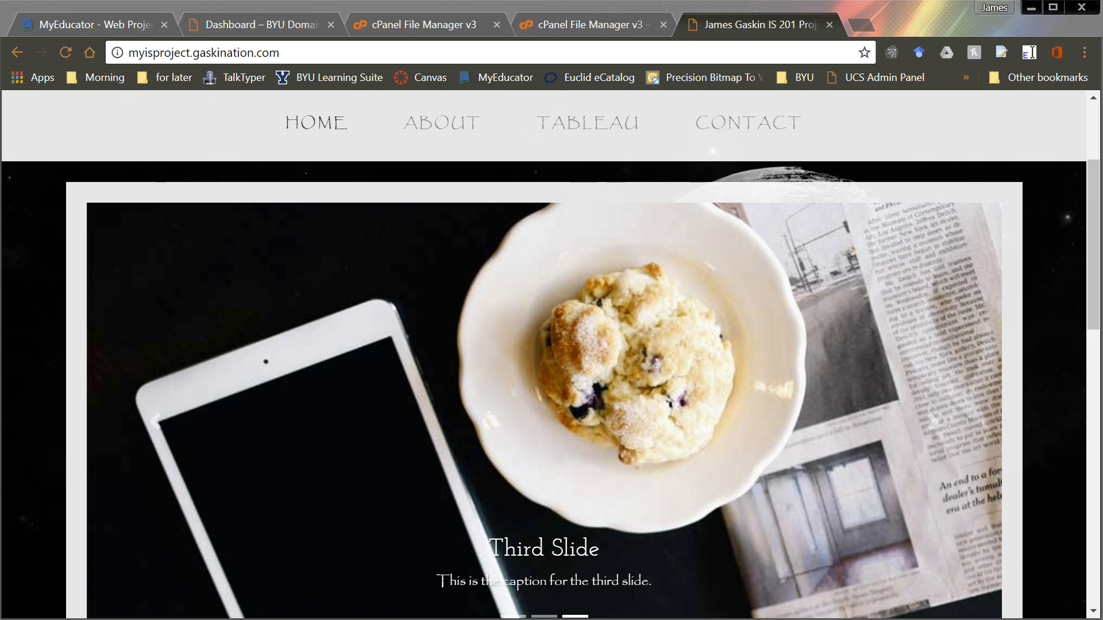
# Switch to Brackets and open index.html at its beginning, with the editor window fitted to the screen
pyautogui.moveTo(1102, 37); pyautogui.dragTo(878, 33)
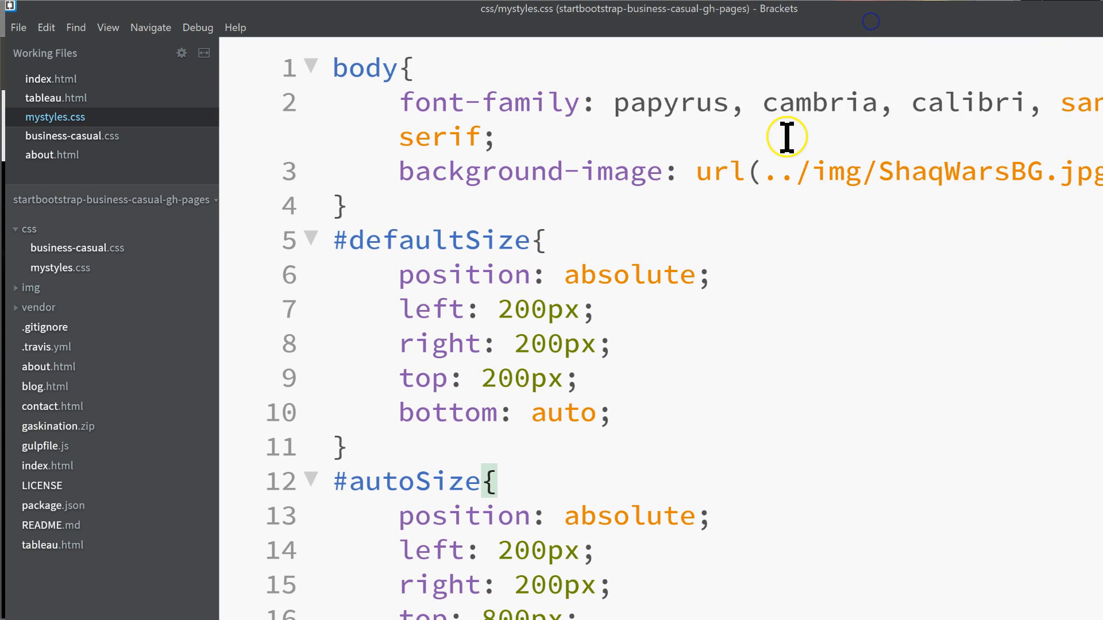
pyautogui.click(47, 79)
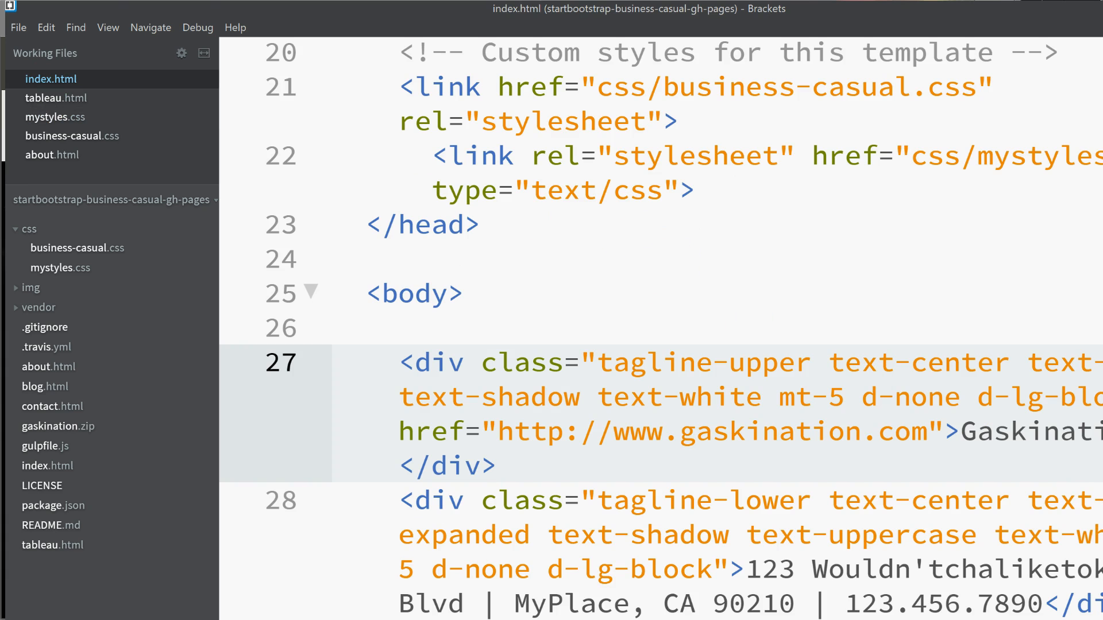
pyautogui.moveTo(1102, 619); pyautogui.dragTo(1102, 619)
pyautogui.scroll(10, 832, 475)
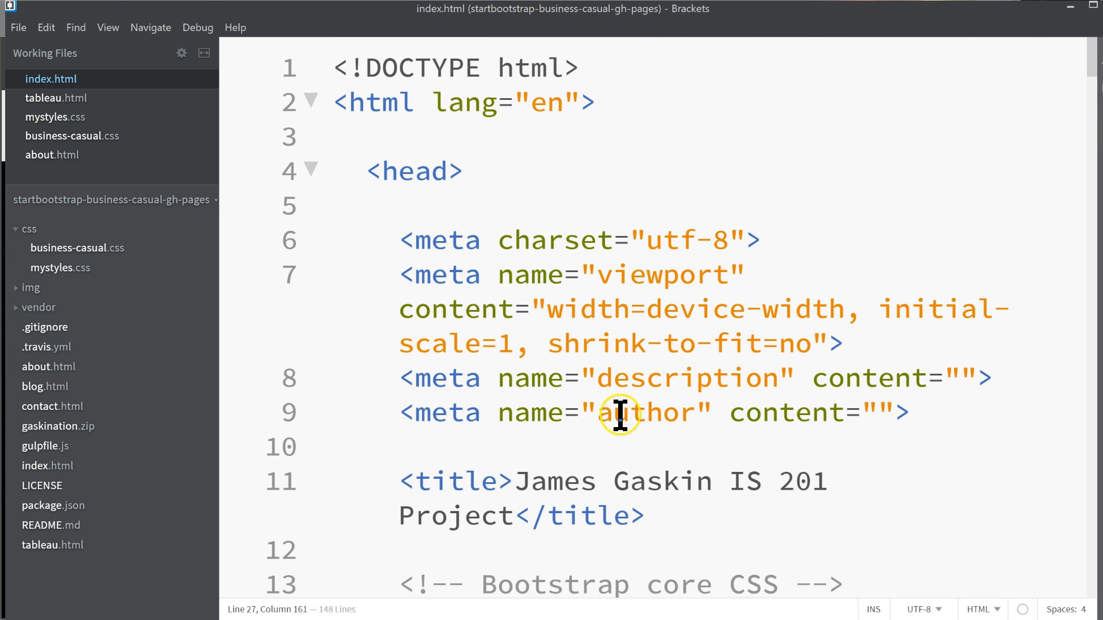
# Change the link text in the upper tagline div of index.html to BYUnation and save the file
pyautogui.scroll(-2, 623, 404)
pyautogui.scroll(-3, 707, 402)
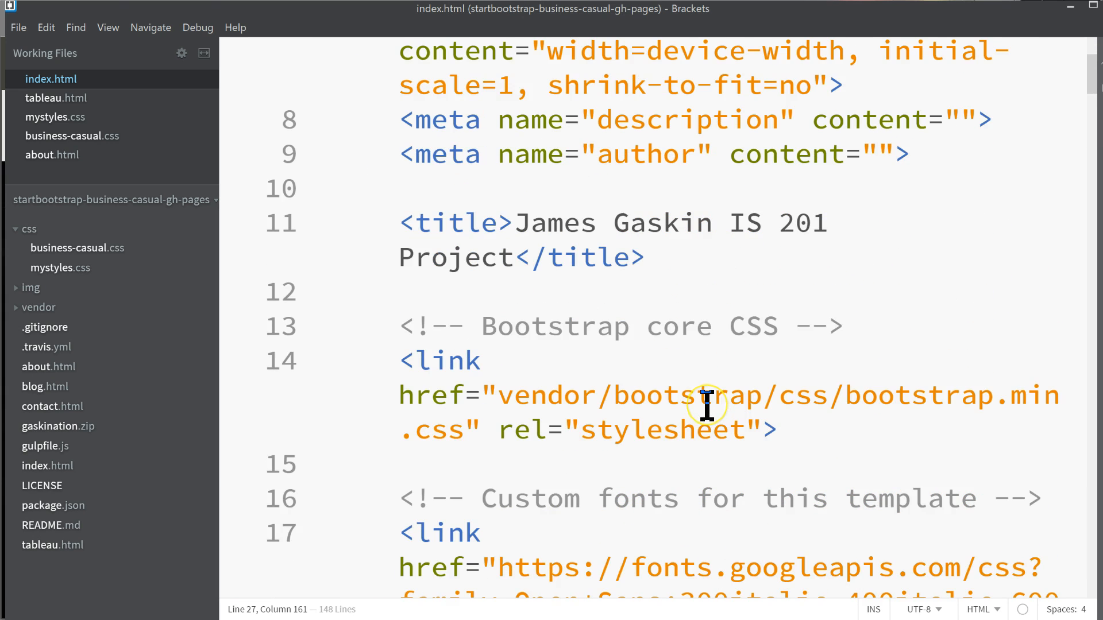
pyautogui.scroll(-7, 706, 402)
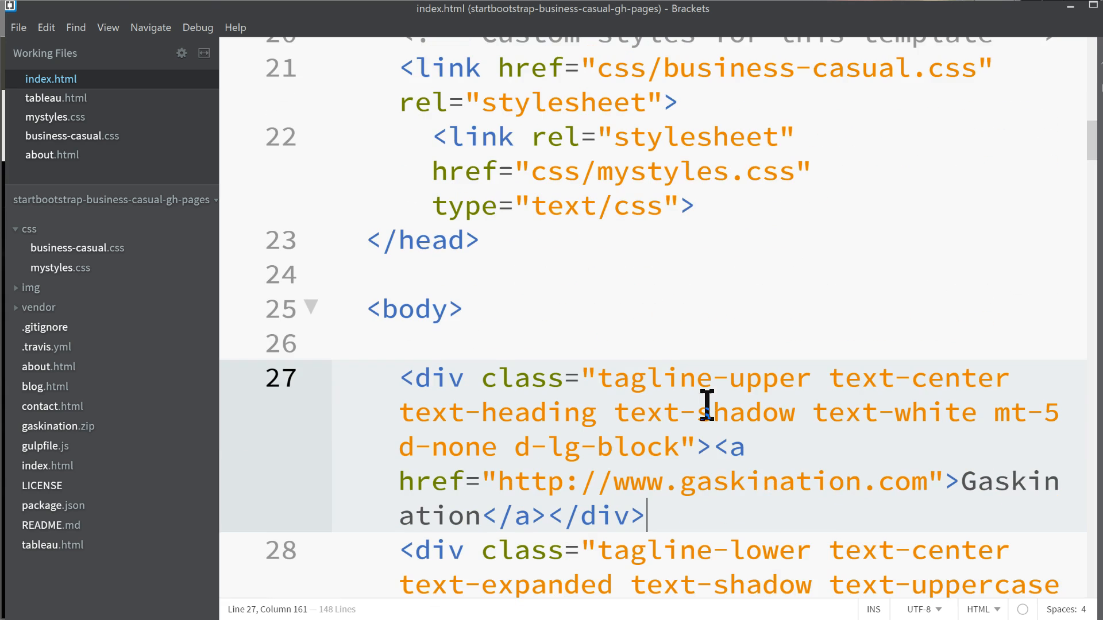
pyautogui.scroll(-2, 707, 406)
pyautogui.doubleClick(1025, 402)
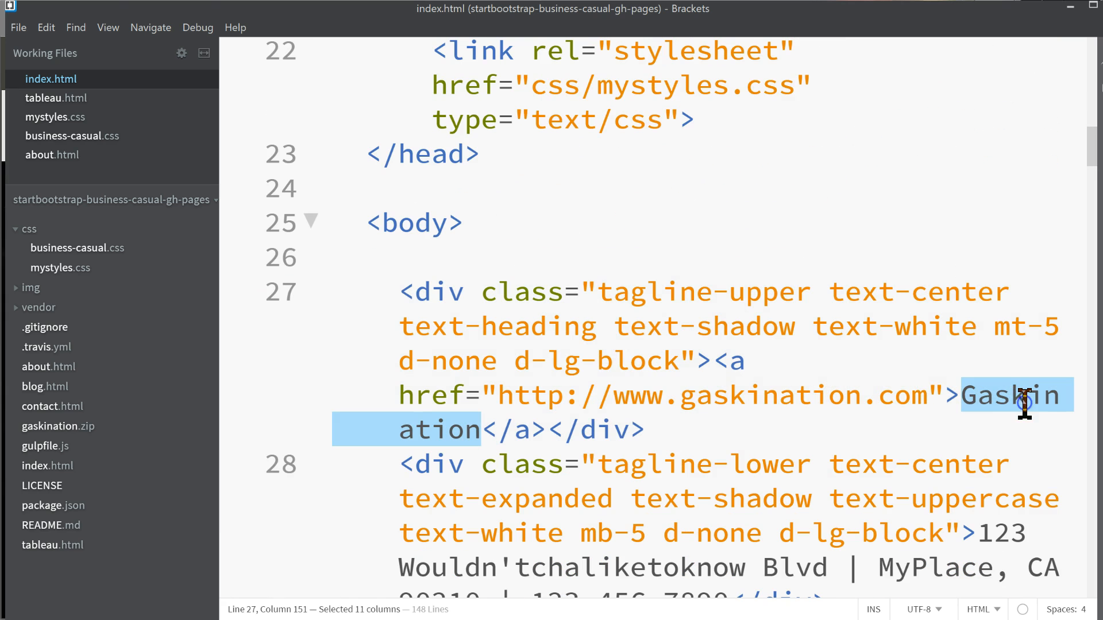
pyautogui.moveTo(963, 398); pyautogui.dragTo(1025, 400)
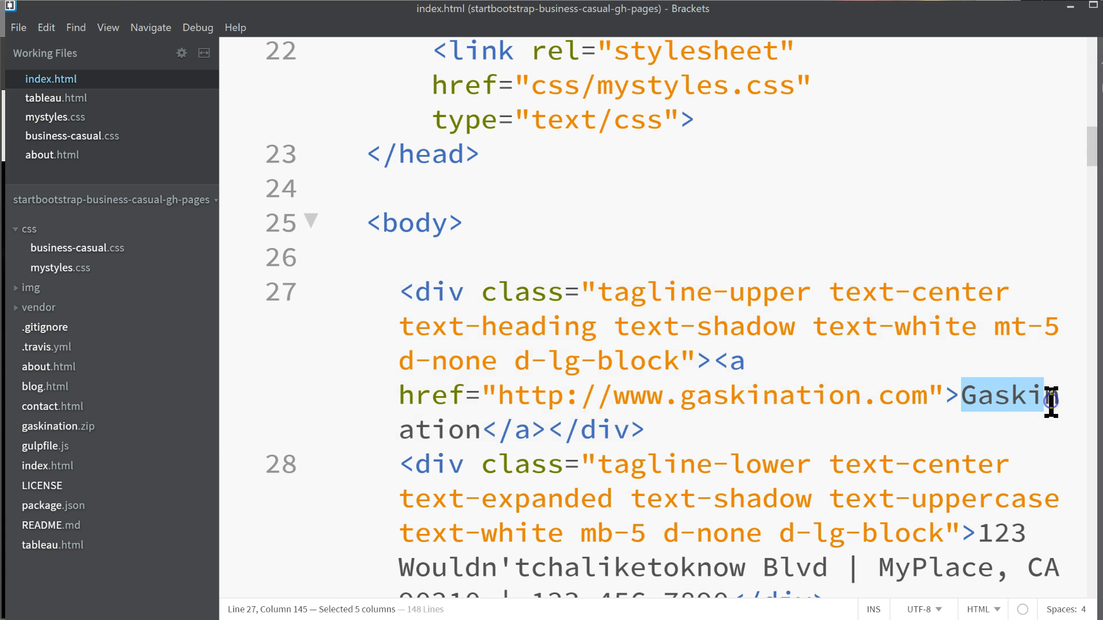
pyautogui.write('BYU')
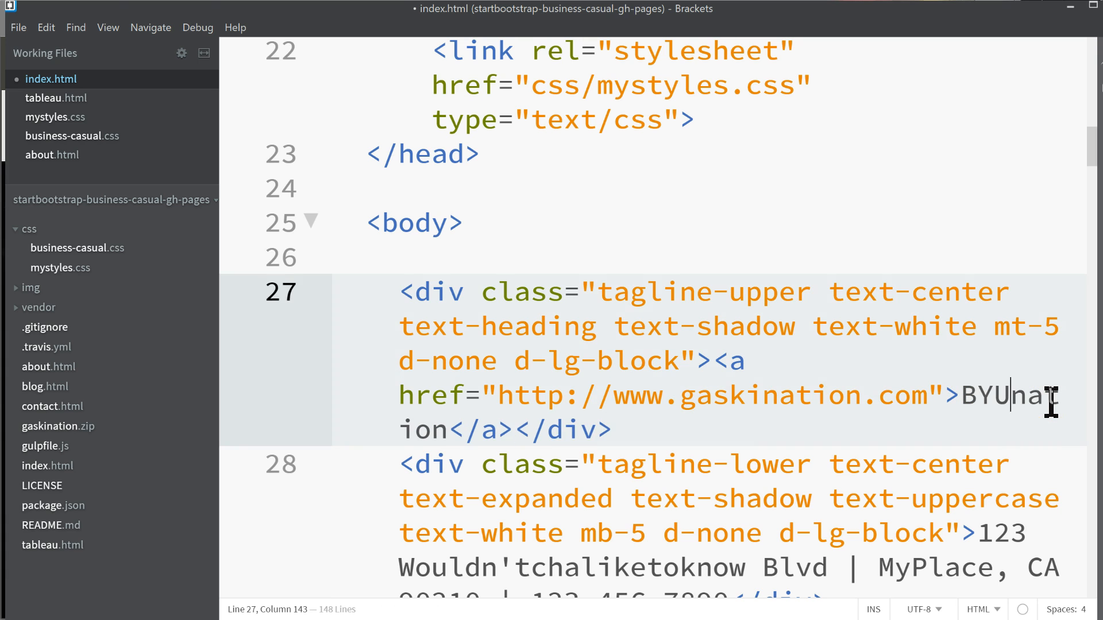
pyautogui.hotkey('ctrl', 's')
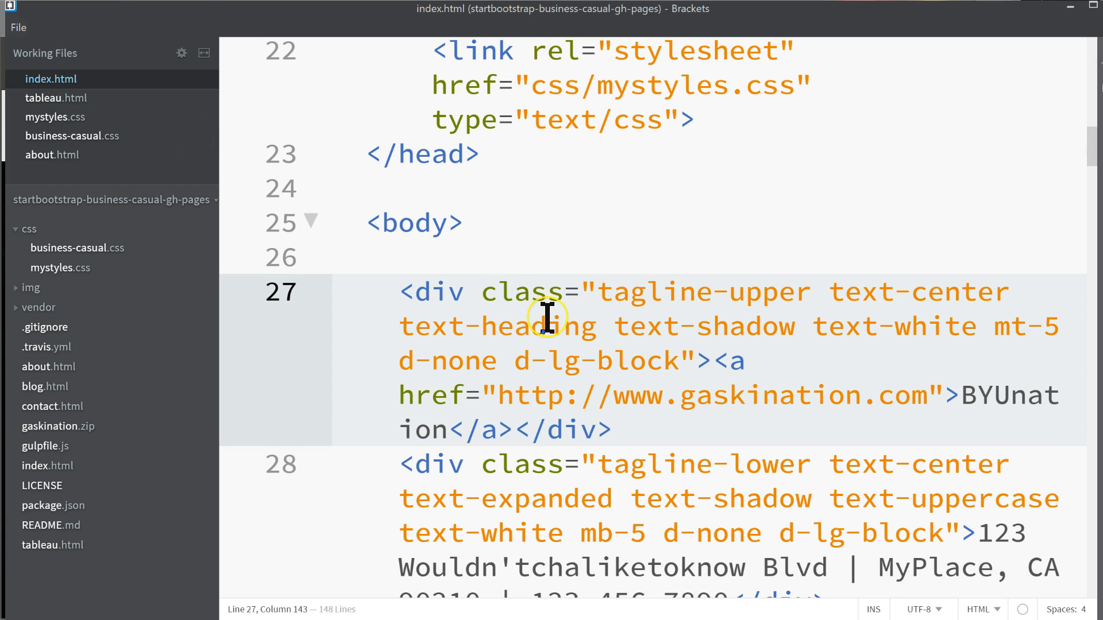
# Switch to cPanel File Manager in Chrome and upload the revised index.html to myisproject.gaskination.com, overwriting the existing file
pyautogui.hotkey('alt', 'Tab')
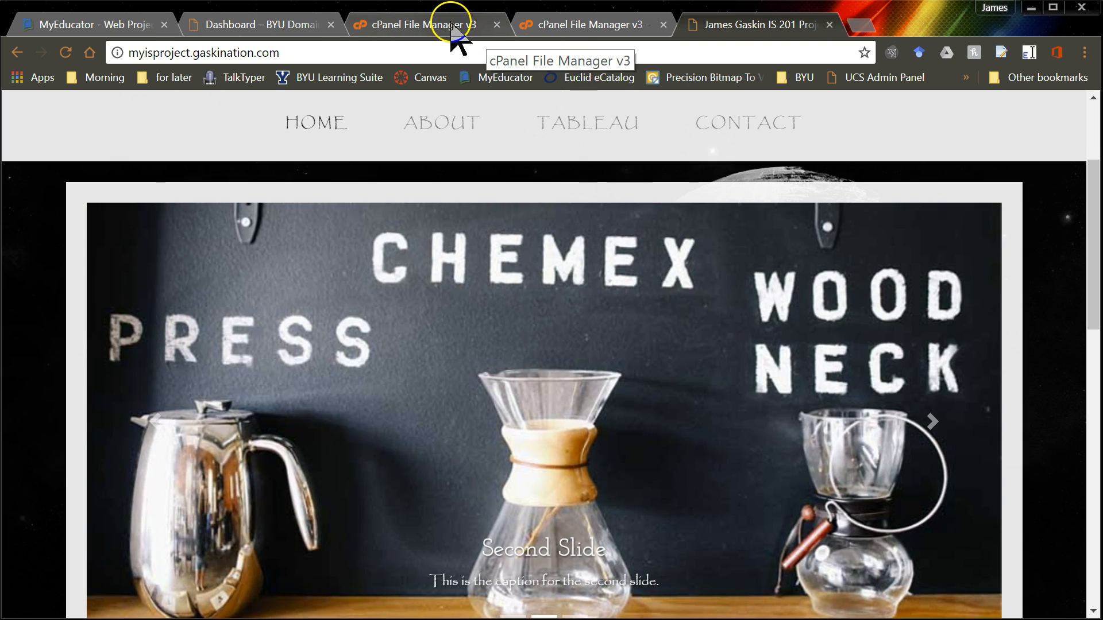
pyautogui.click(451, 26)
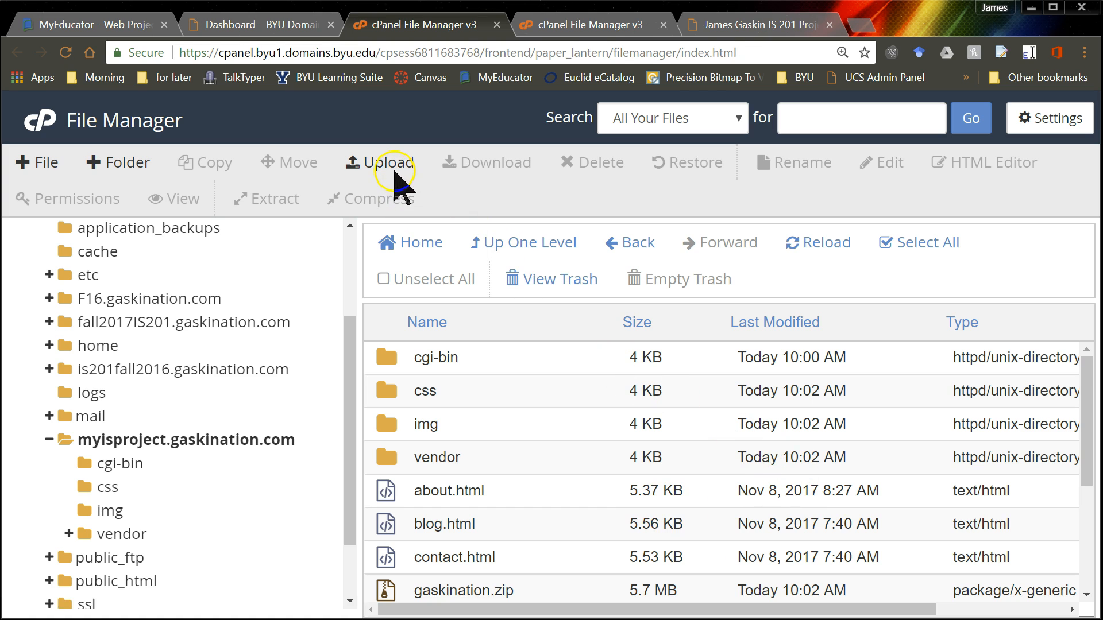
pyautogui.click(394, 173)
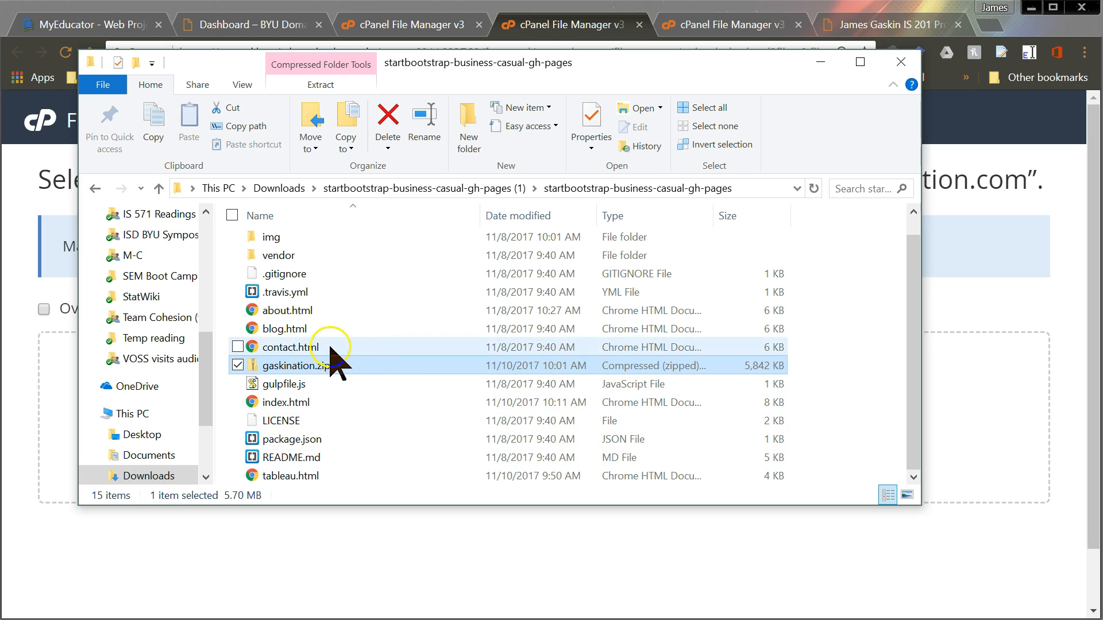
pyautogui.click(325, 402)
pyautogui.moveTo(325, 402); pyautogui.dragTo(953, 468)
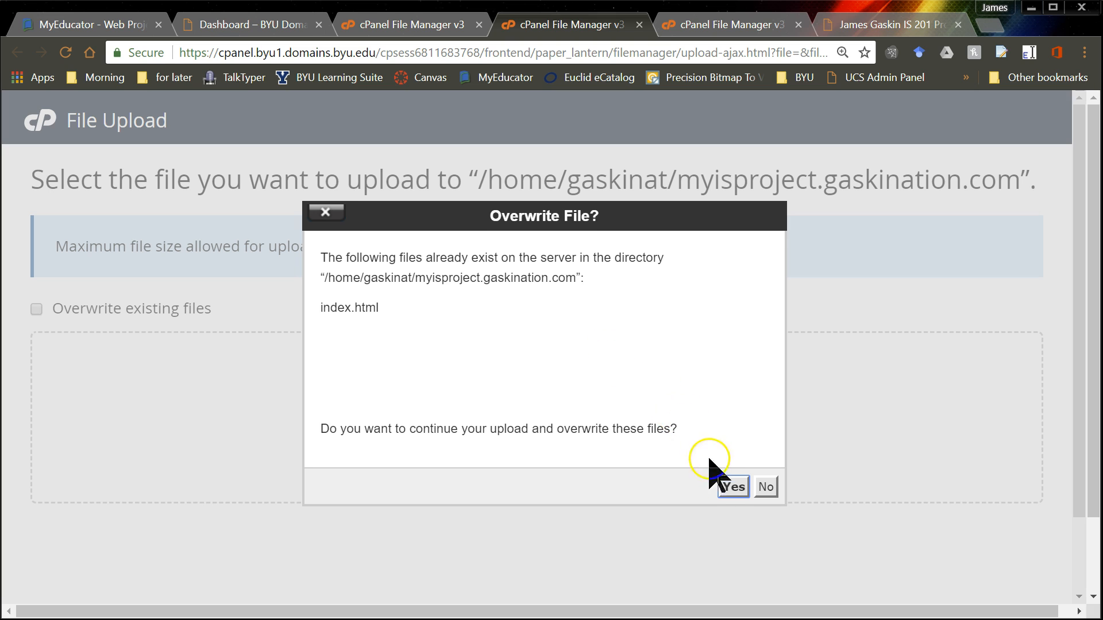
pyautogui.click(733, 488)
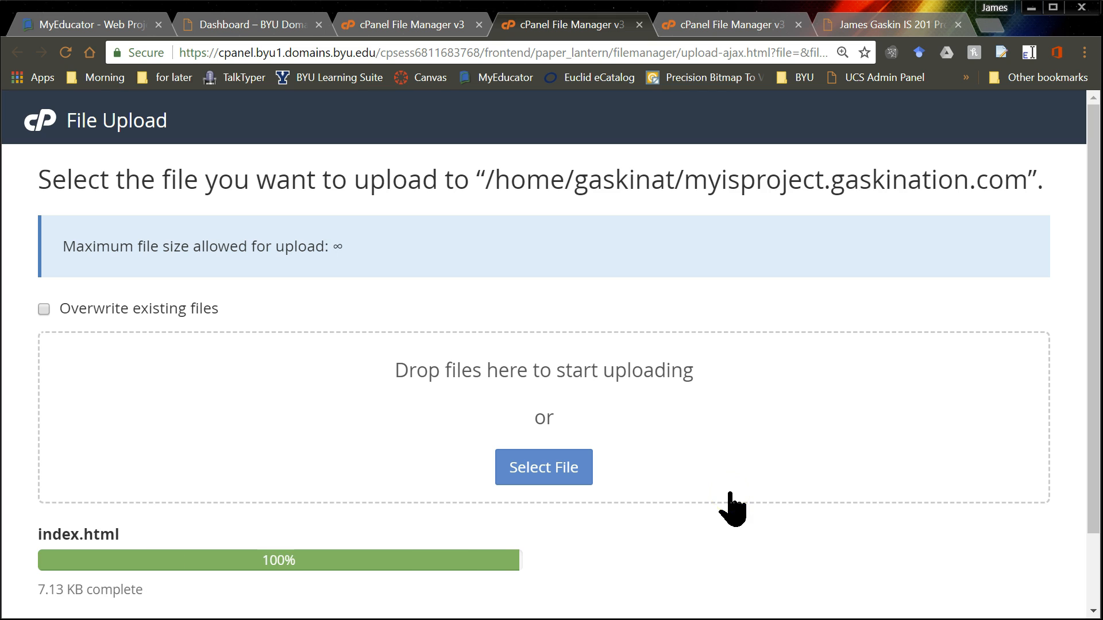
# Reload myisproject.gaskination.com in its open tab, check the home page heading and open the Tableau page
pyautogui.click(856, 26)
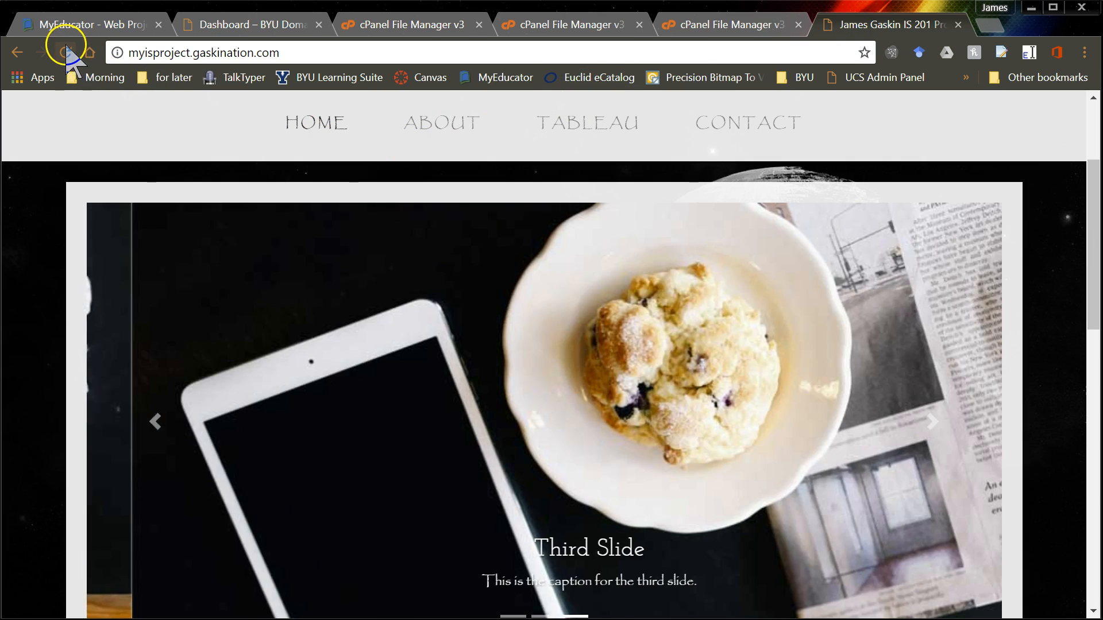
pyautogui.click(65, 52)
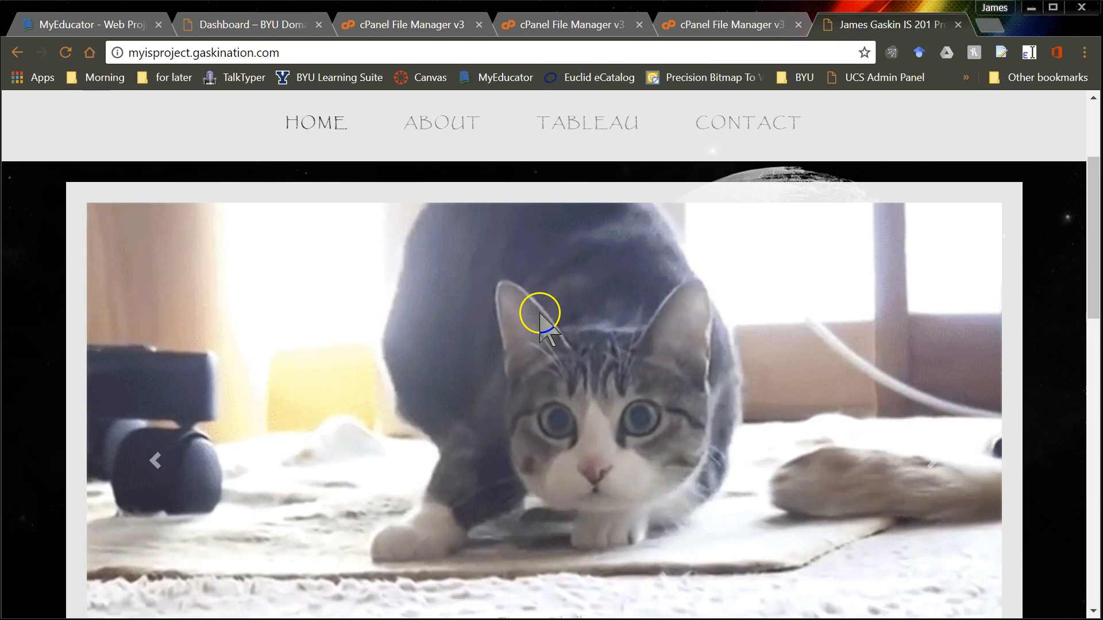
pyautogui.scroll(3, 554, 320)
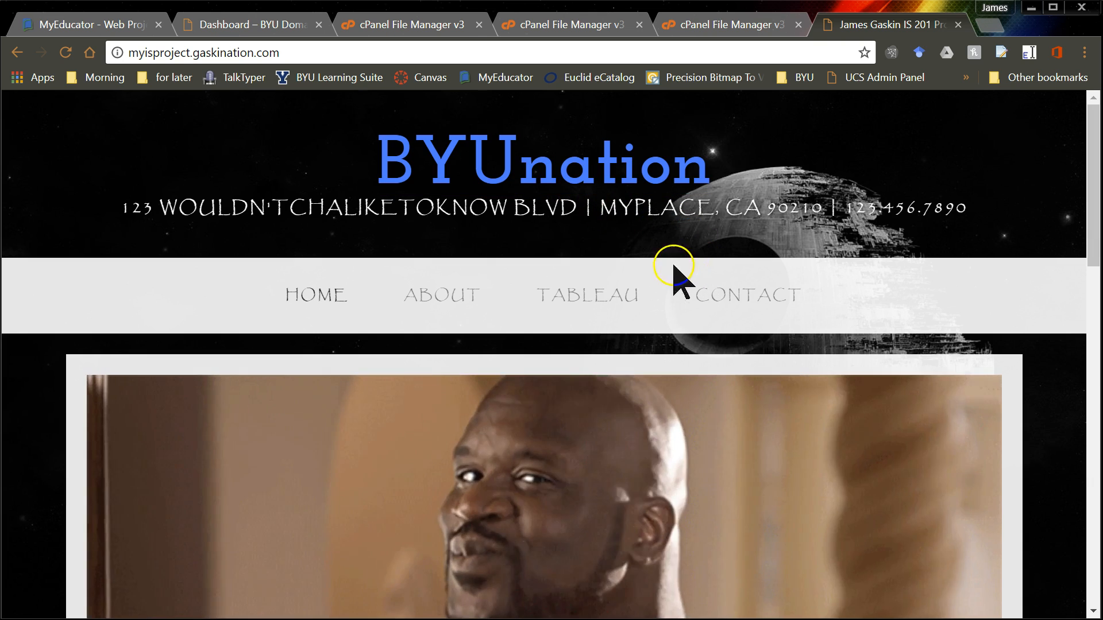
pyautogui.click(608, 298)
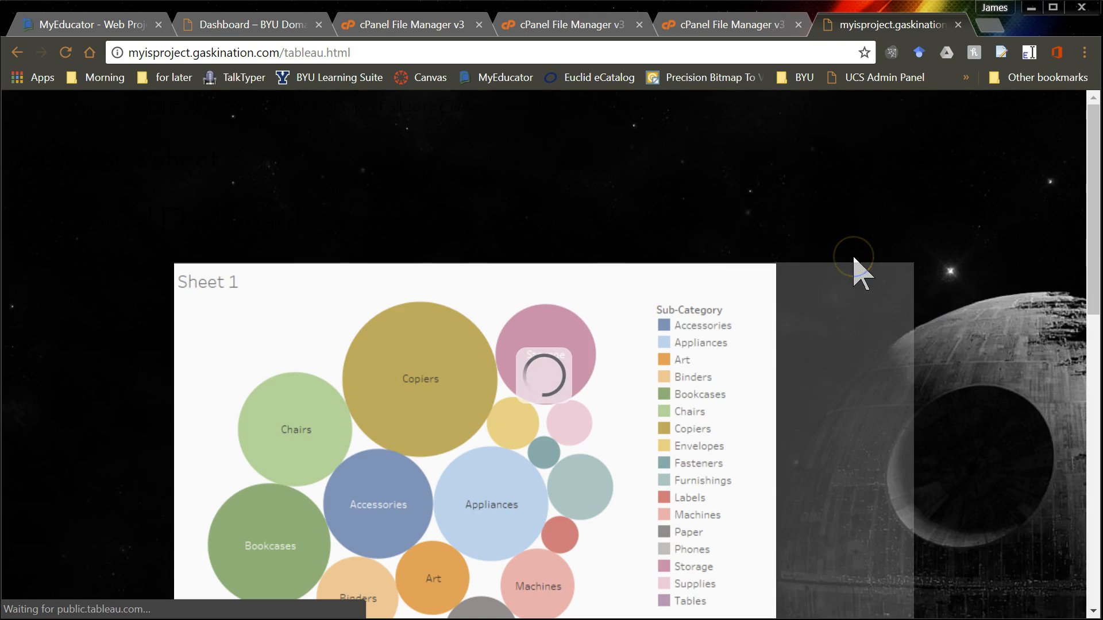